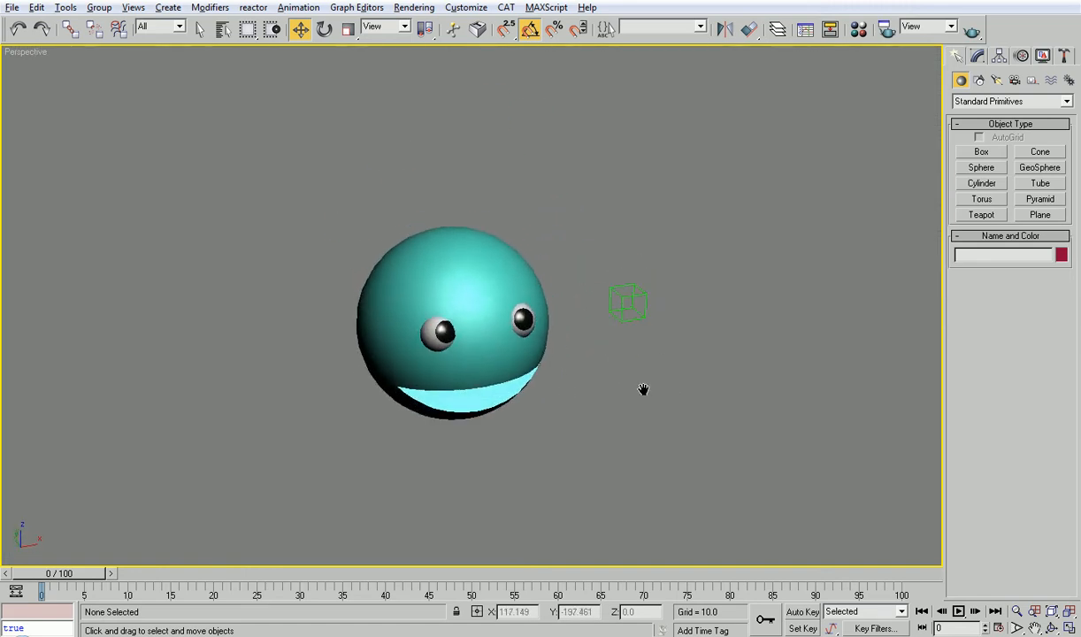
Scrub the timeline to preview the sphere head's smile animation, then enlarge the front view
left_click(439, 289)
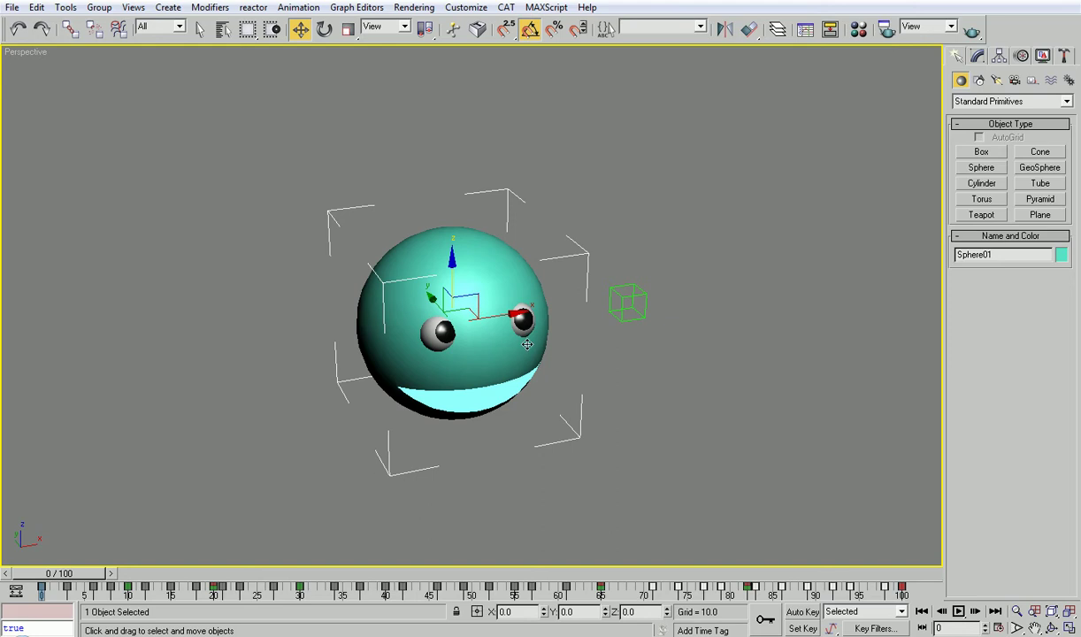
left_click(602, 541)
mouse_move(76, 574)
left_mouse_down()
mouse_move(340, 557)
mouse_move(683, 560)
mouse_move(4, 498)
left_mouse_up()
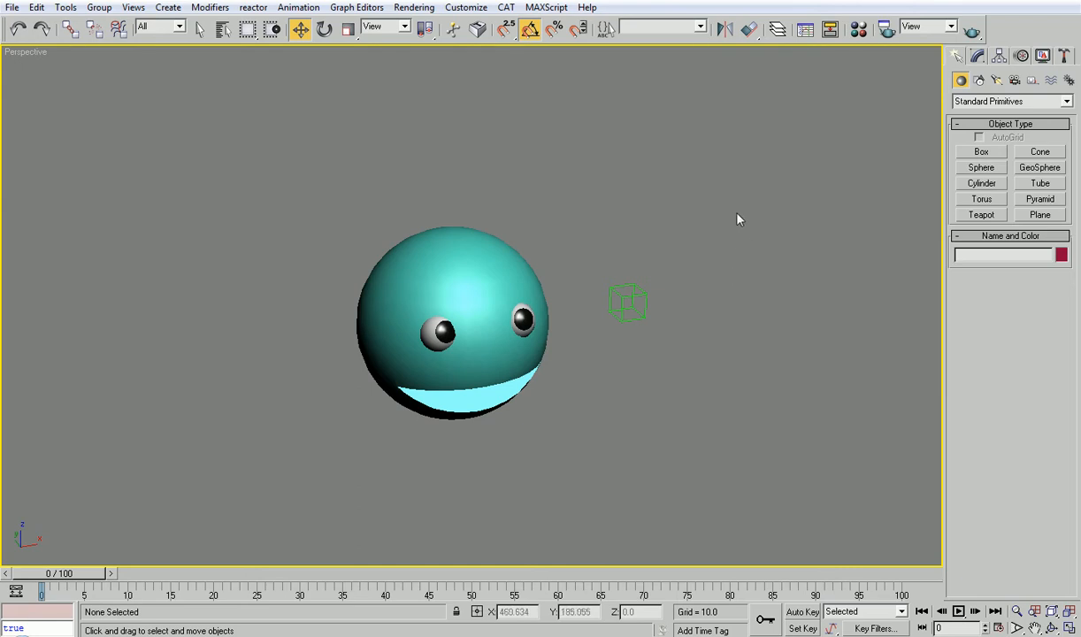
key("alt+w")
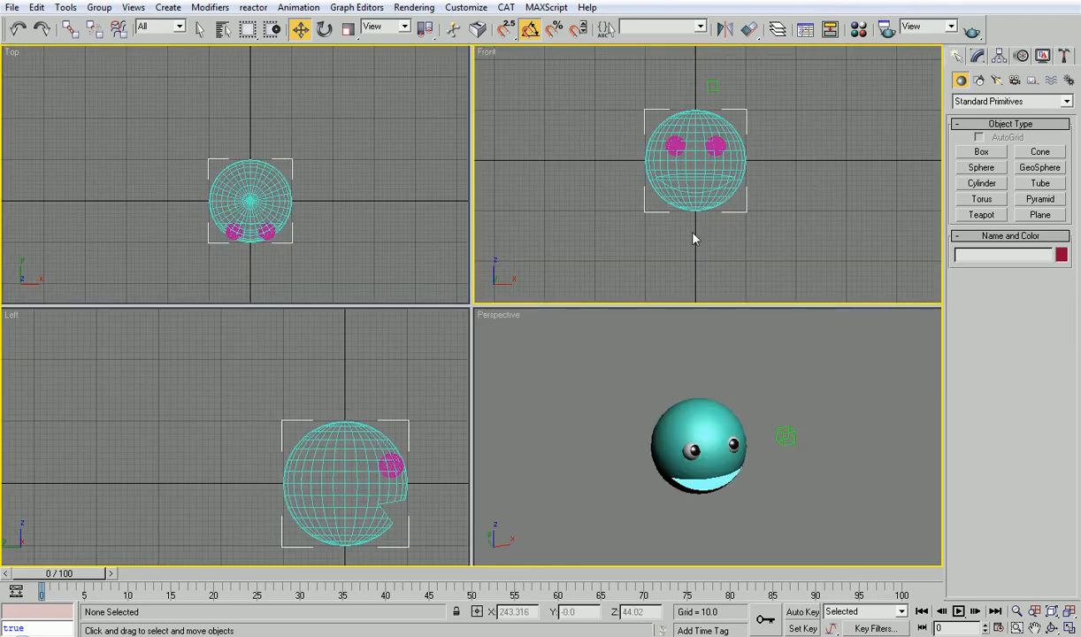
key("alt+w")
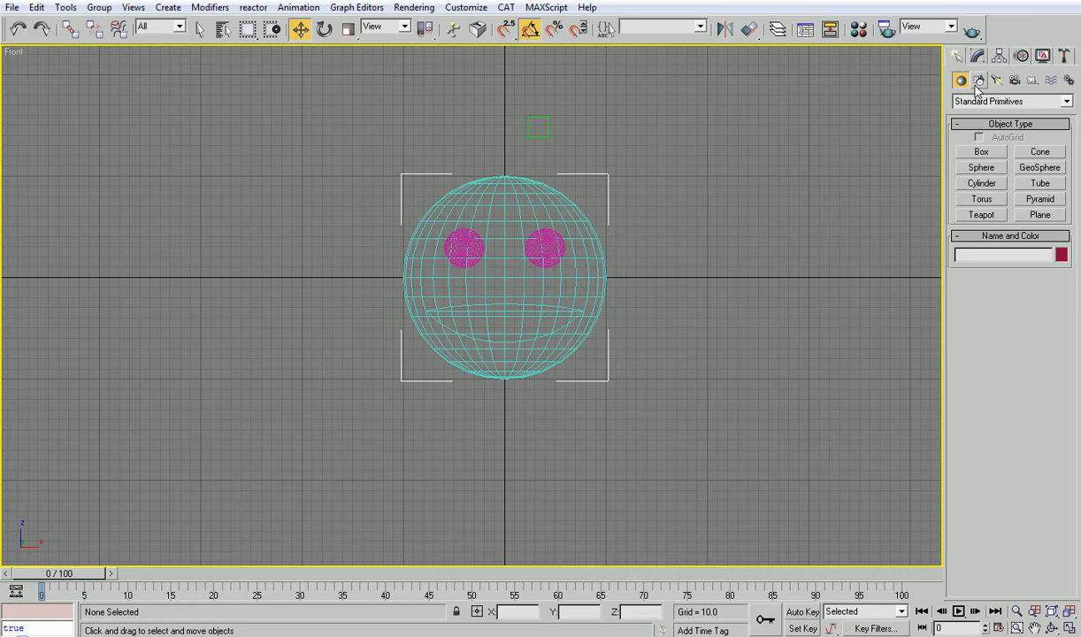
Start a Line shape and place the first three points of the wing outline left of the head
left_click(979, 81)
left_click(982, 163)
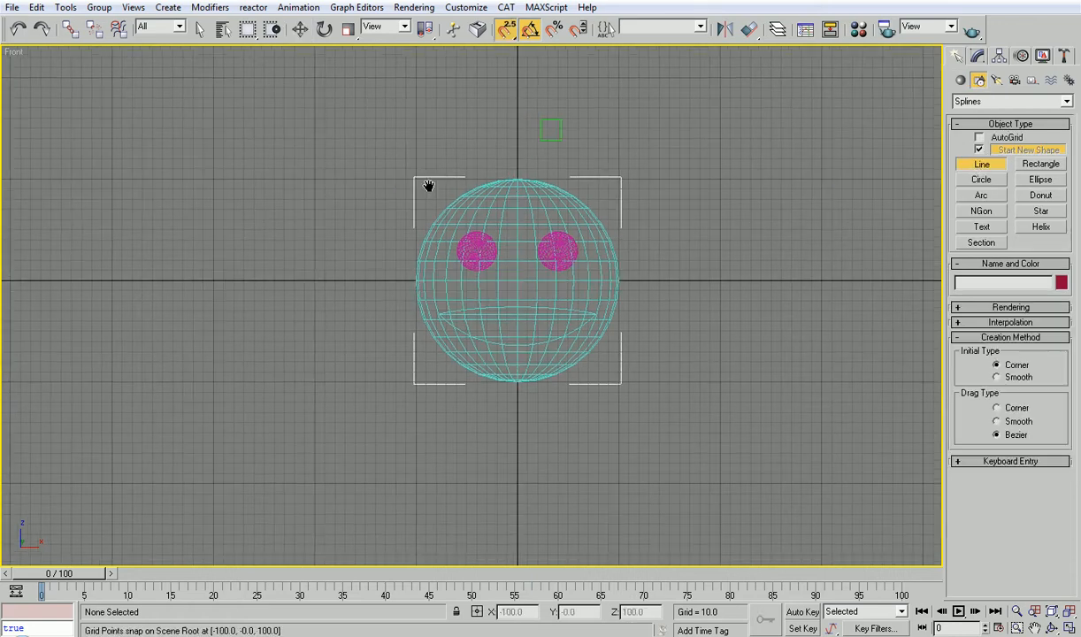
middle_click_drag(430, 185, 722, 219)
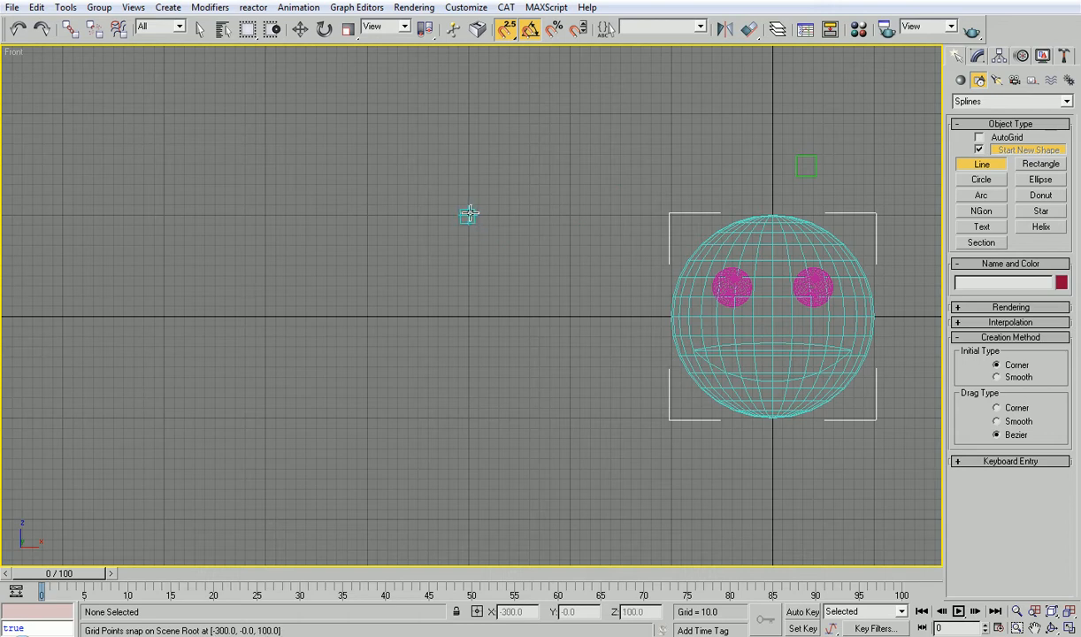
left_click(468, 226)
left_click(357, 123)
left_click(215, 185)
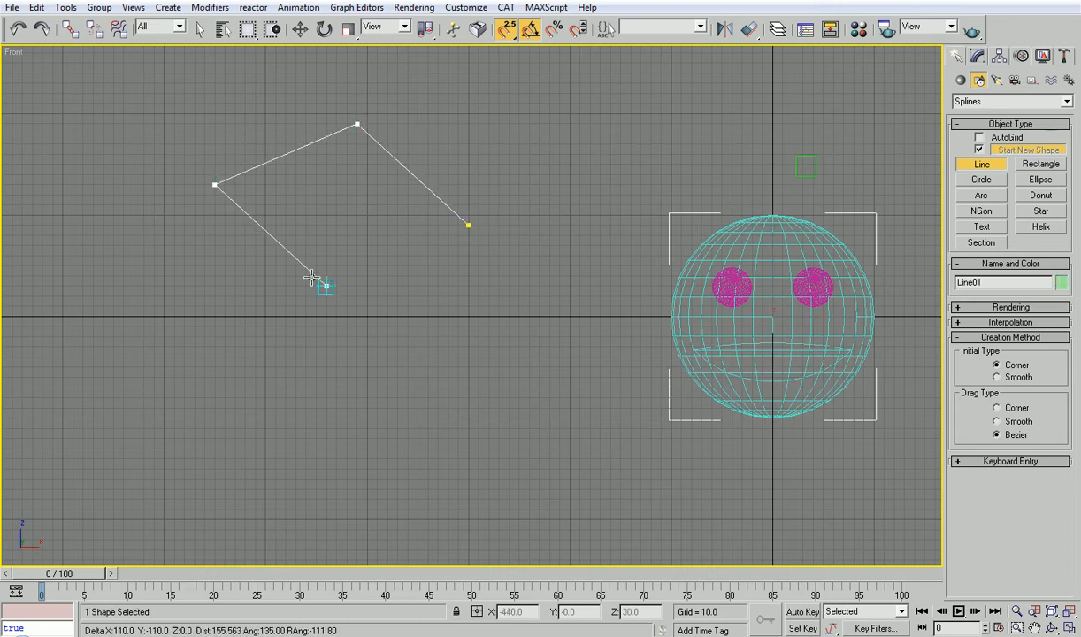
Place the lower outline points with snapping on and close the six-point spline at its start
left_click(386, 316)
left_click(346, 408)
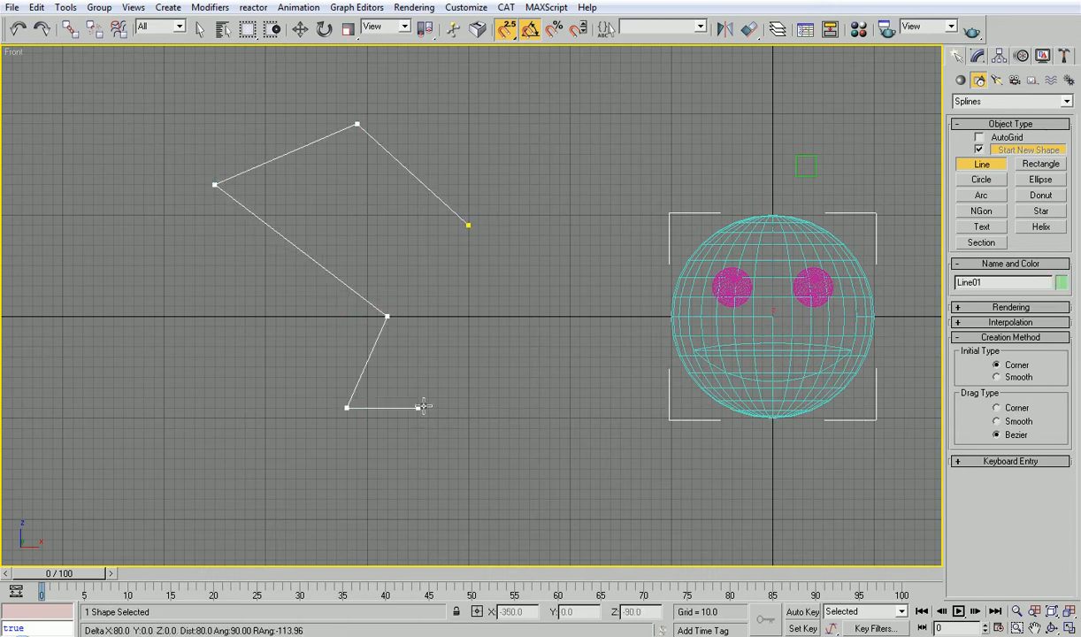
left_click(448, 408)
key("s")
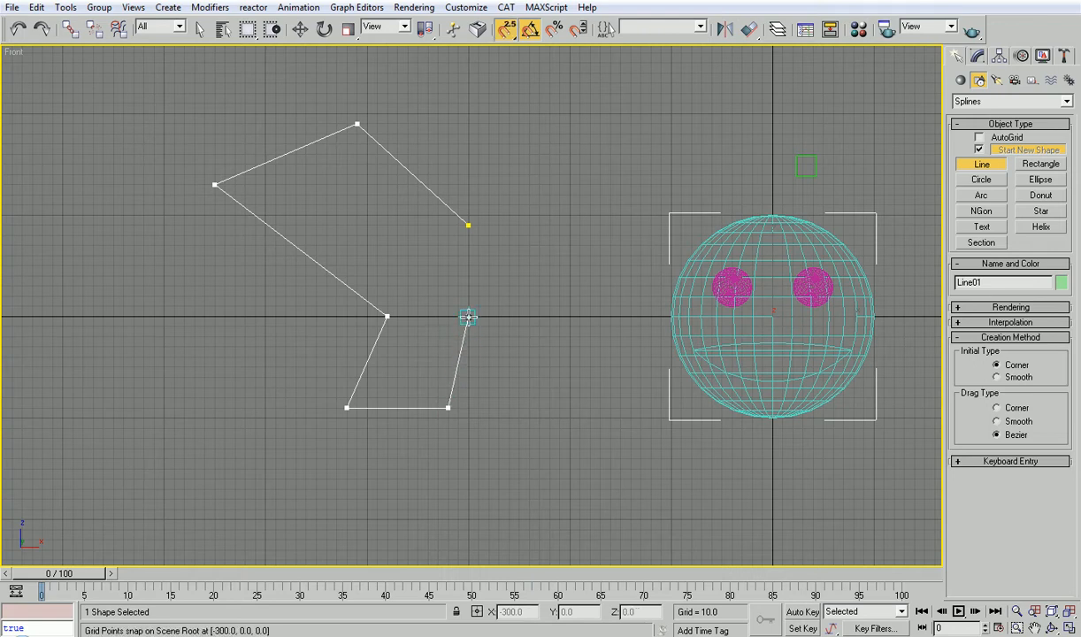
left_click(468, 315)
left_click(468, 226)
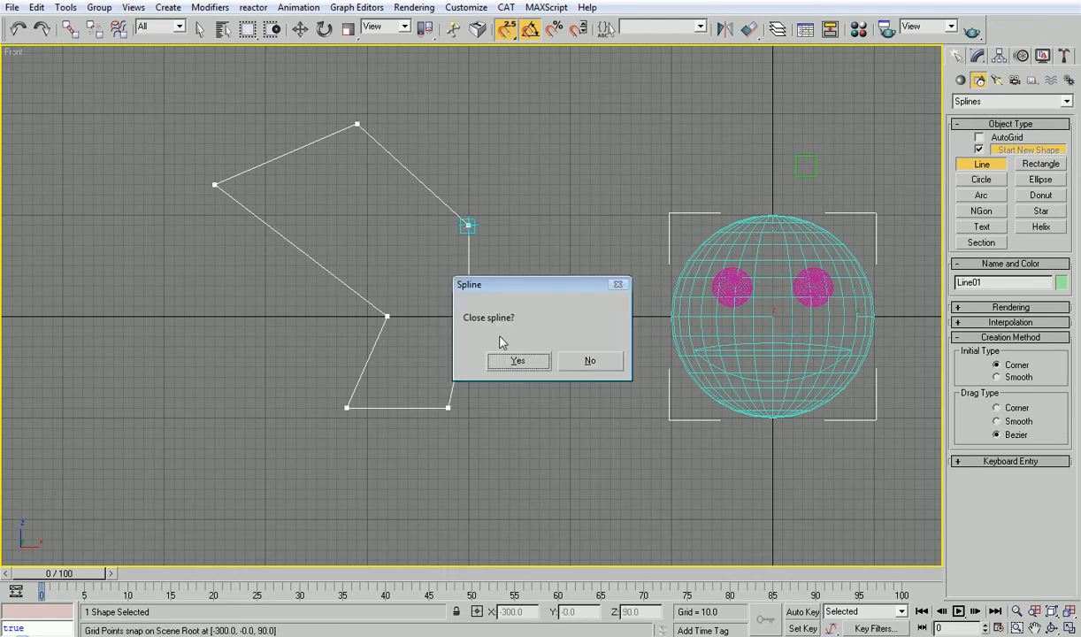
left_click(511, 359)
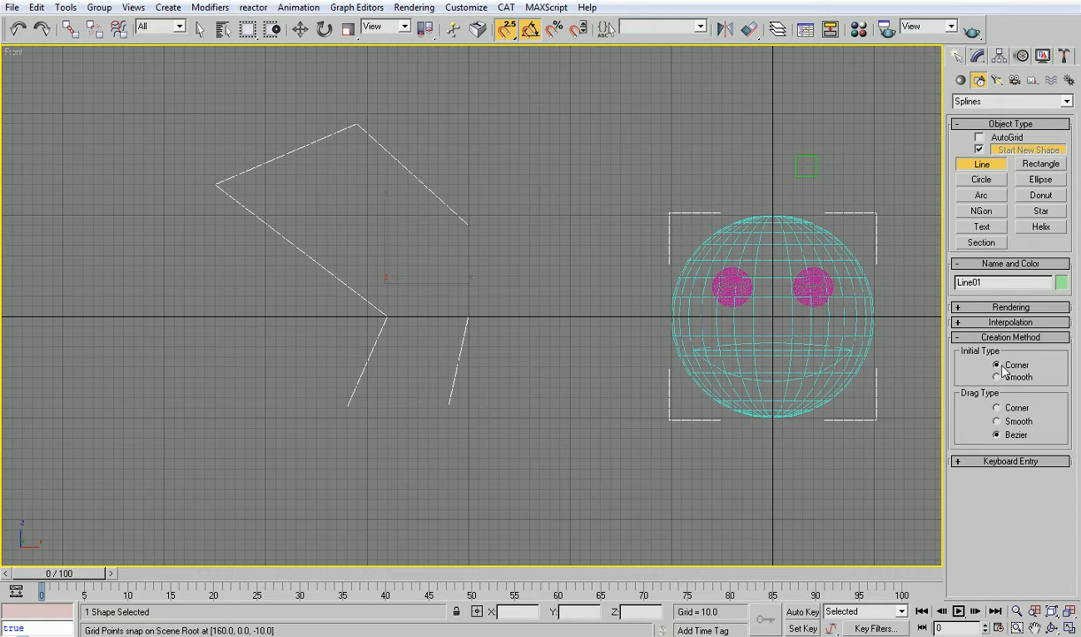
scroll(444, 229, "down", 2)
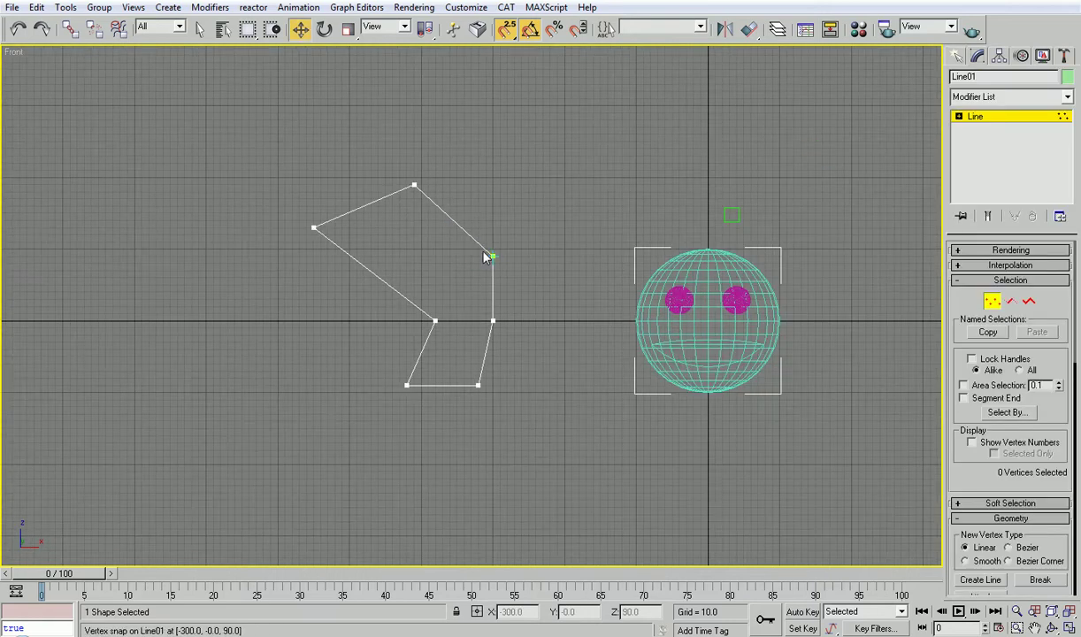
Select all seven outline vertices, make them Smooth, then convert them to Bezier
left_click(959, 116)
key("1")
key("1")
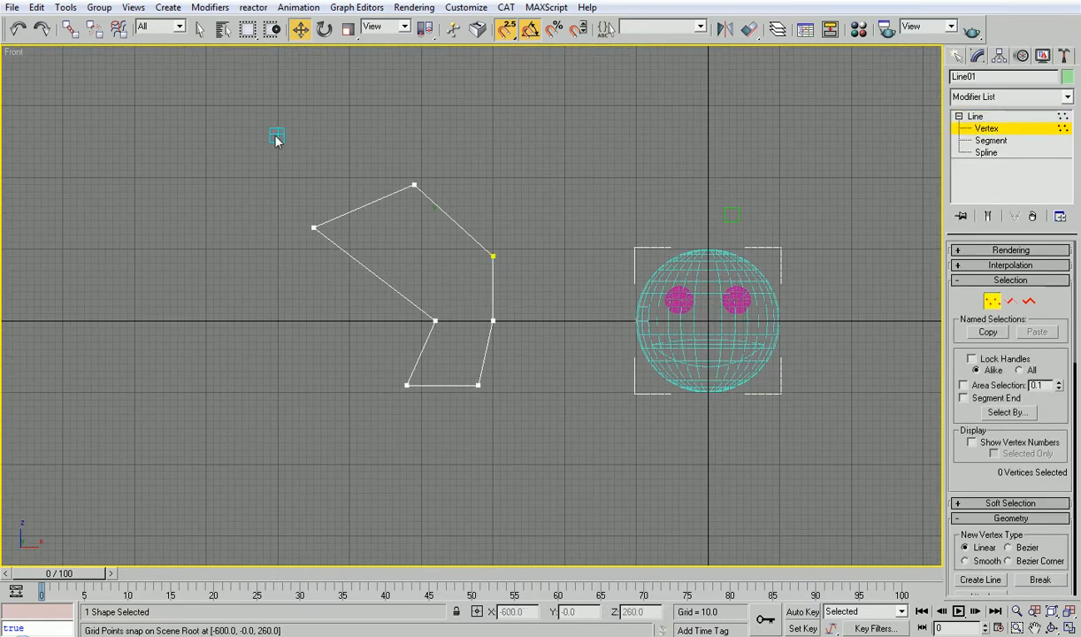
left_click_drag(263, 152, 569, 422)
right_click(500, 325)
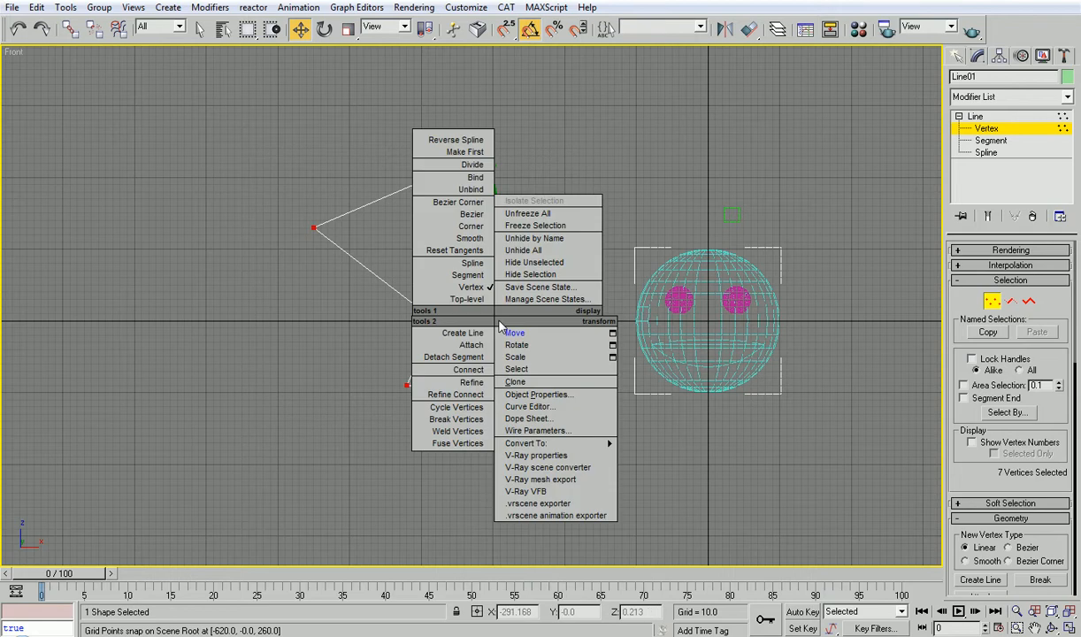
left_click(469, 238)
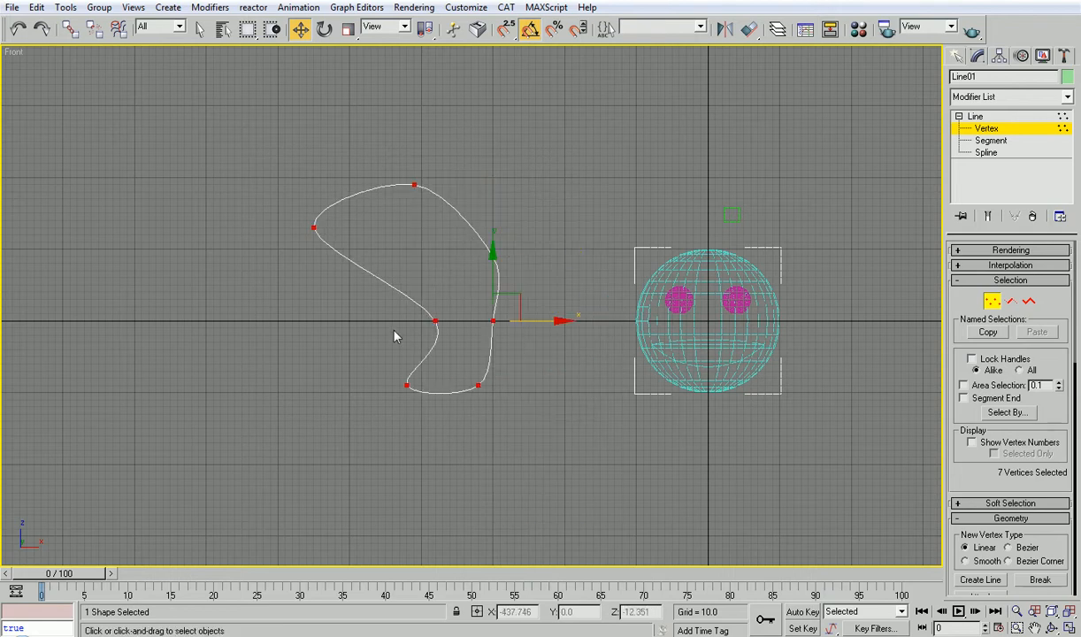
right_click(398, 298)
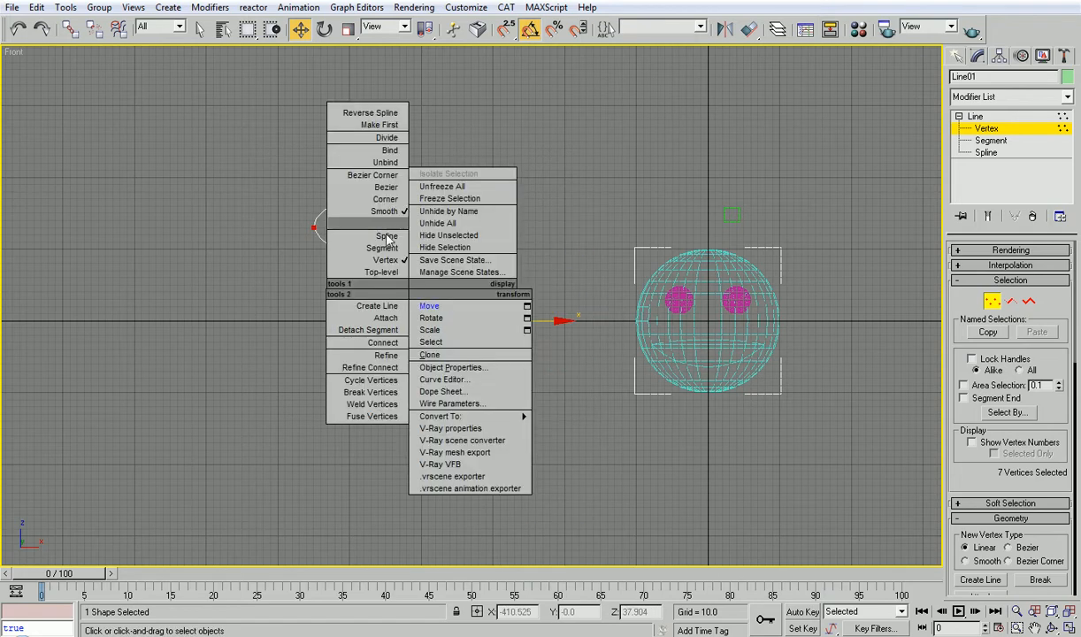
left_click(381, 184)
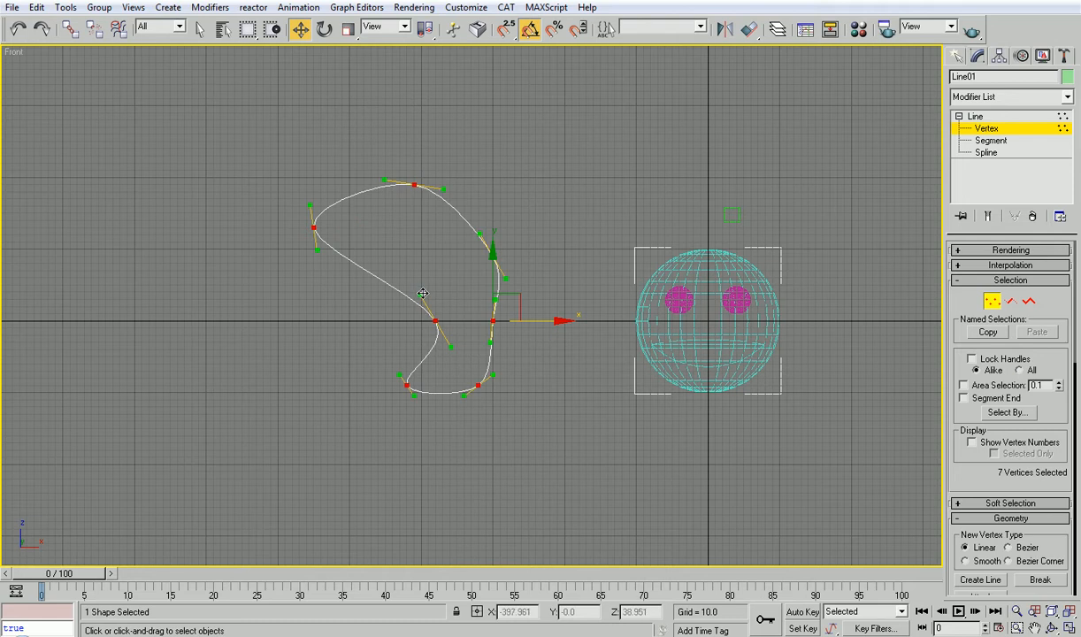
Pull the tangent handles near the middle vertex to reshape the lower lobe
left_click_drag(420, 293, 394, 294)
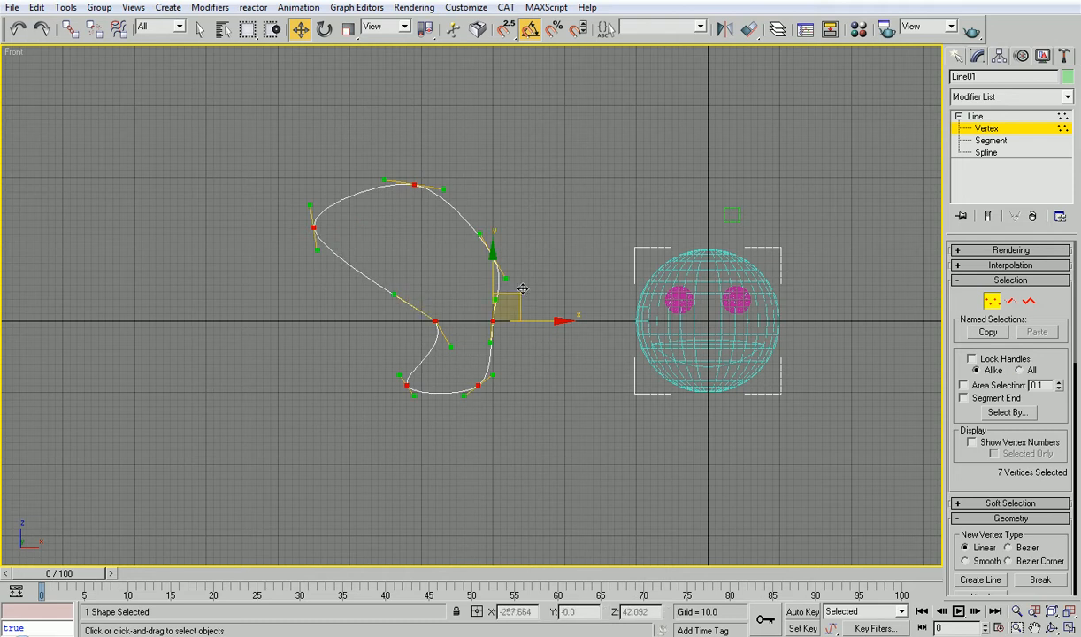
left_click_drag(392, 294, 398, 348)
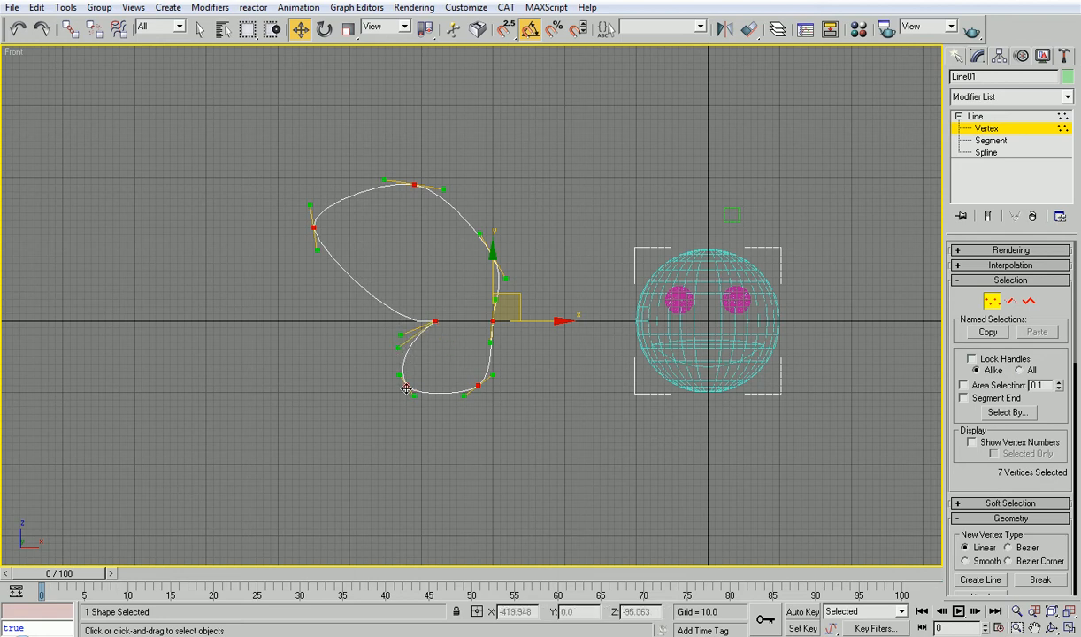
Nudge the lower-left vertex right and give the top vertex Bezier handles to widen the wing's top
left_click(406, 389)
left_click_drag(402, 387, 414, 386)
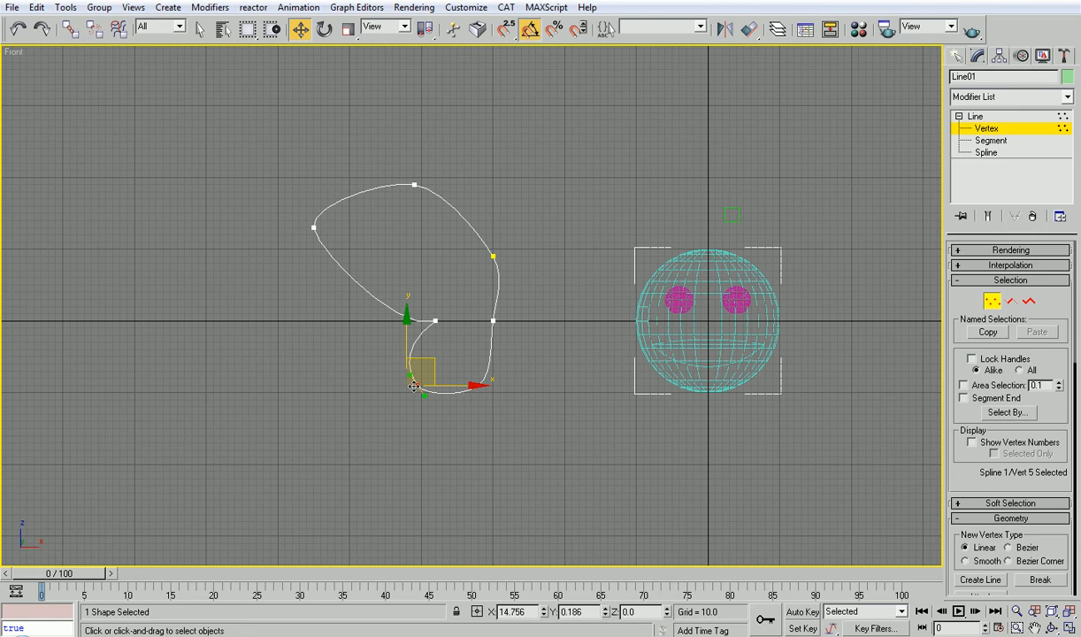
left_click(493, 254)
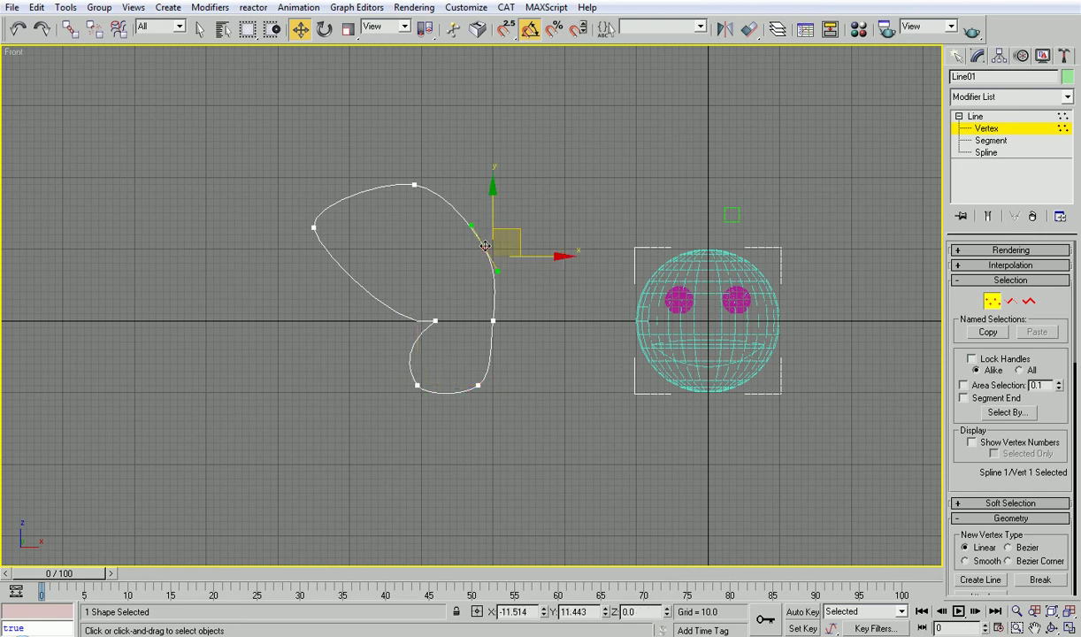
left_click_drag(415, 186, 419, 177)
right_click(418, 177)
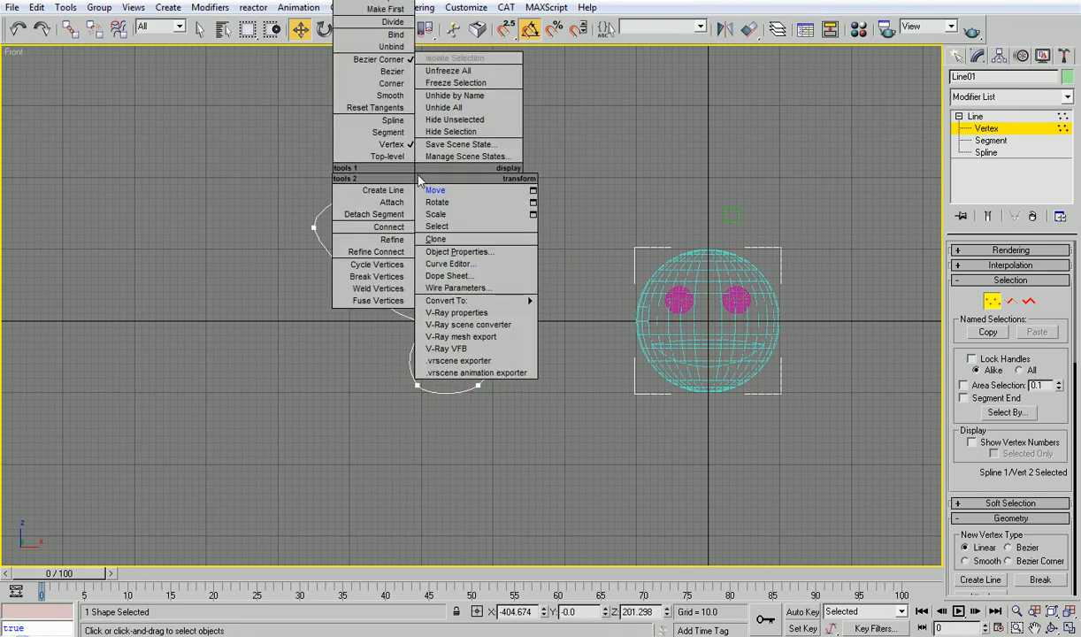
left_click(396, 84)
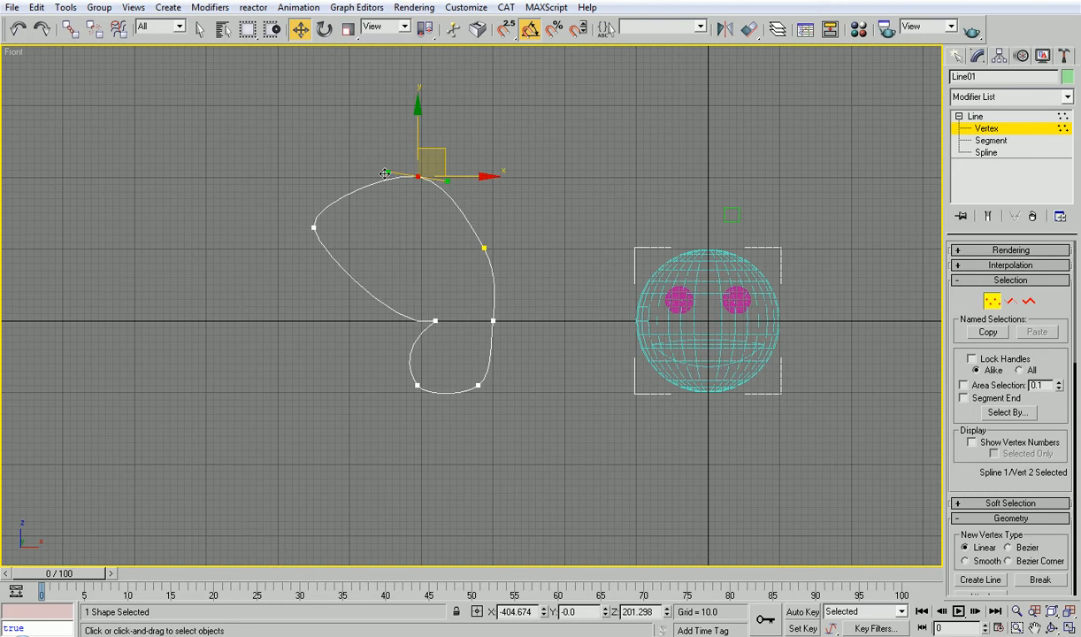
left_click_drag(385, 174, 368, 172)
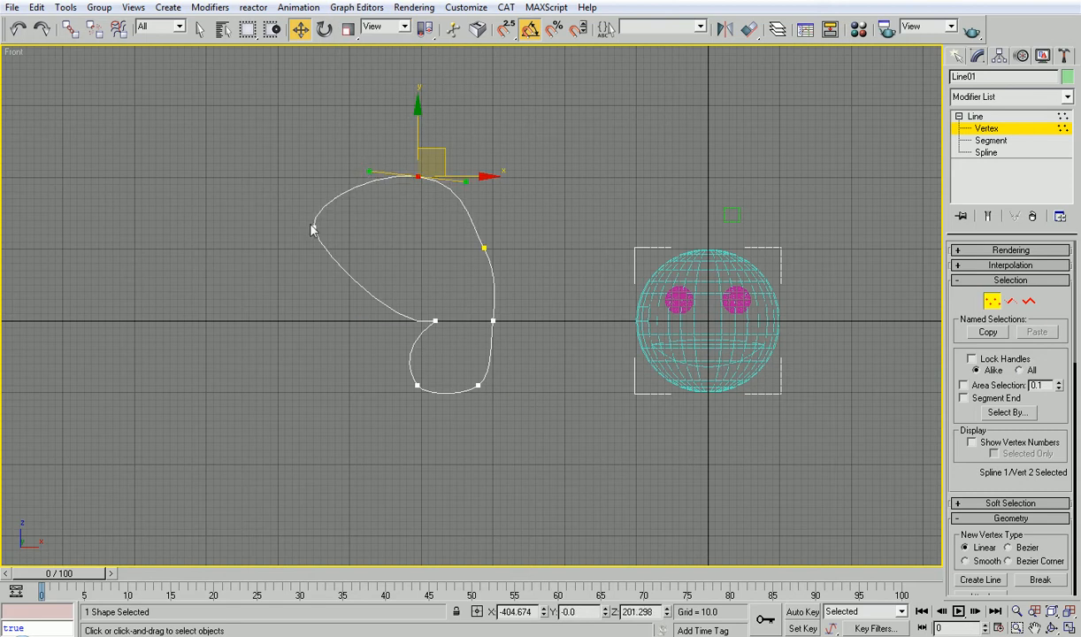
Move the left vertex down-right, make it a corner and pull its handles to reshape the curve
left_click_drag(311, 230, 336, 249)
right_click(337, 249)
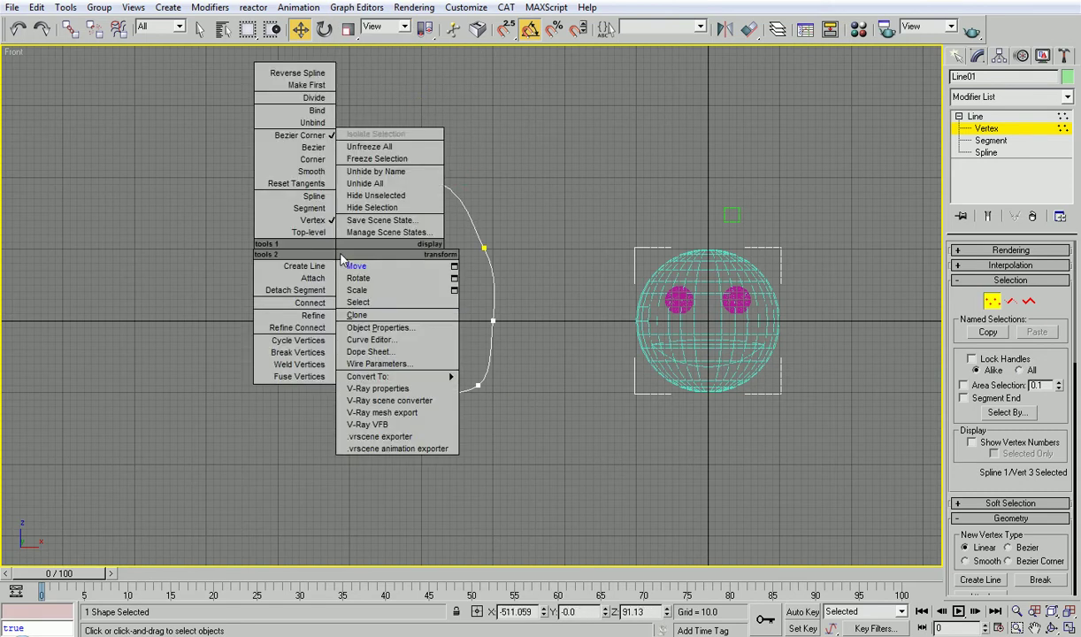
left_click(319, 159)
left_click_drag(345, 278, 355, 305)
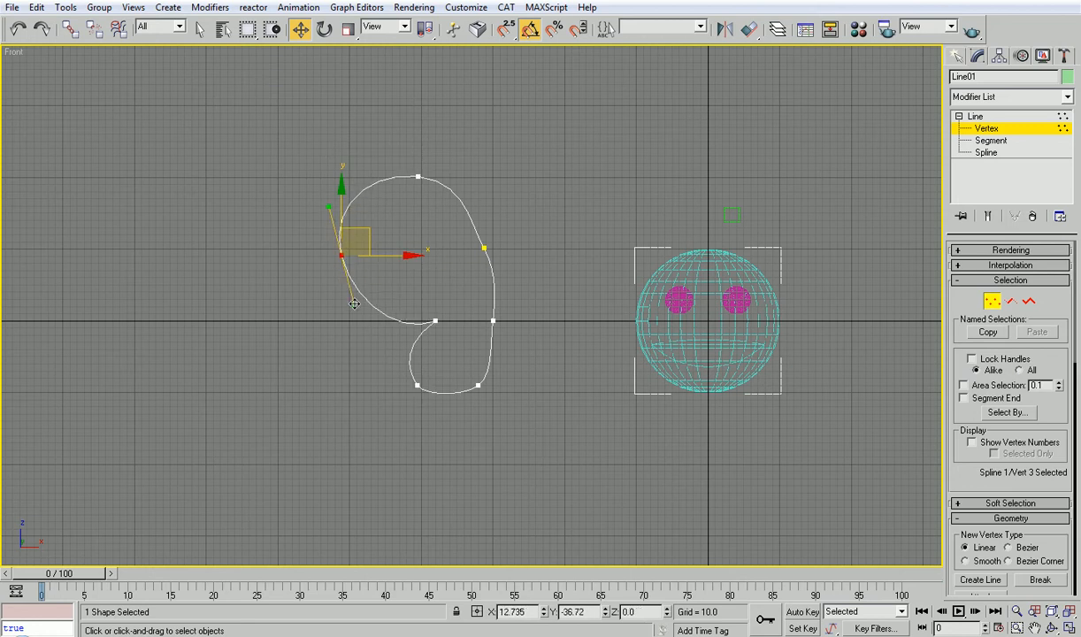
Make the right-side vertex Bezier, pull its tangent down and move the inner vertex lower, then leave vertex editing
left_click(483, 248)
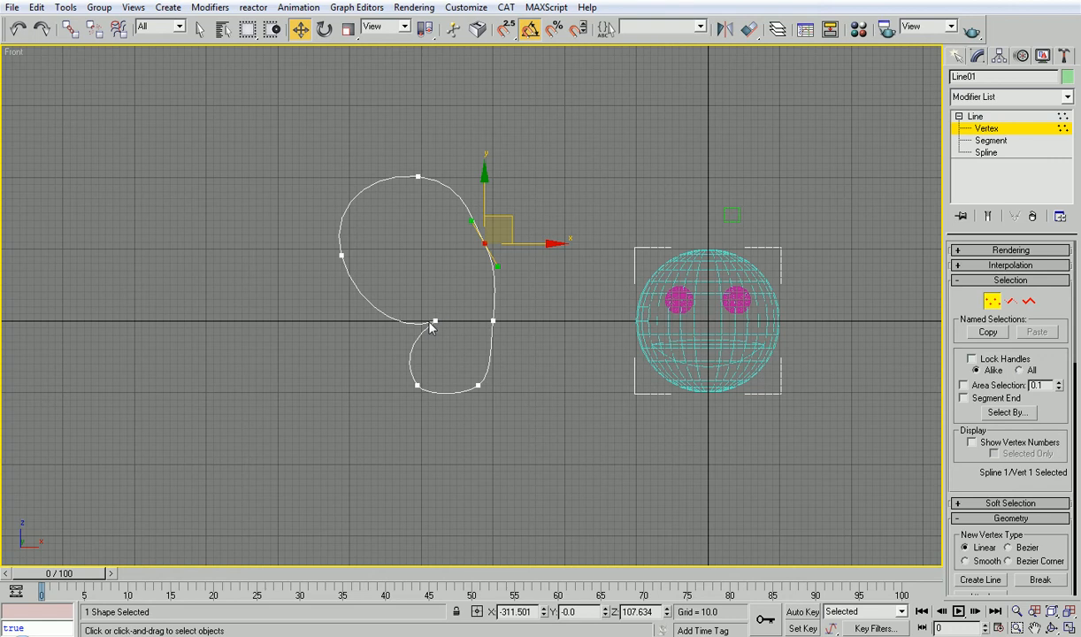
right_click(469, 261)
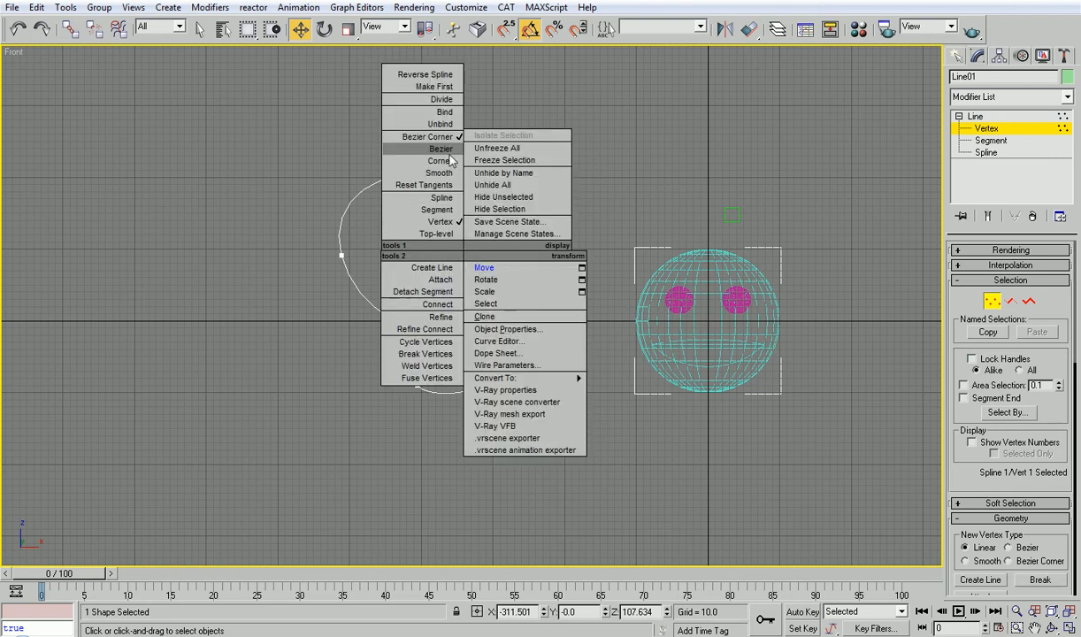
left_click(456, 171)
left_click_drag(503, 272, 493, 292)
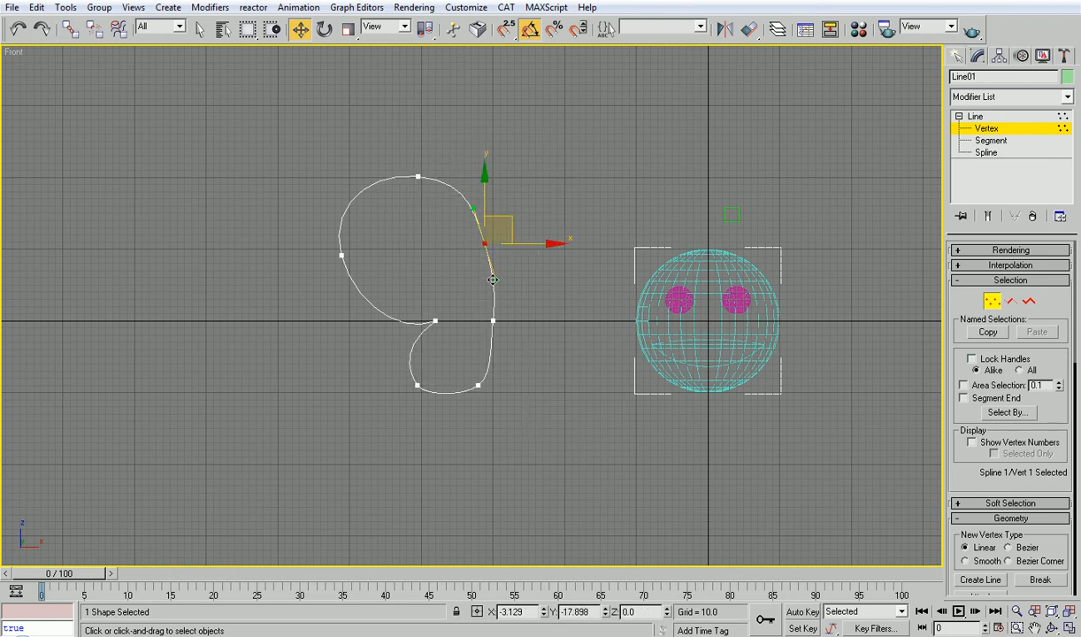
left_click_drag(483, 243, 494, 325)
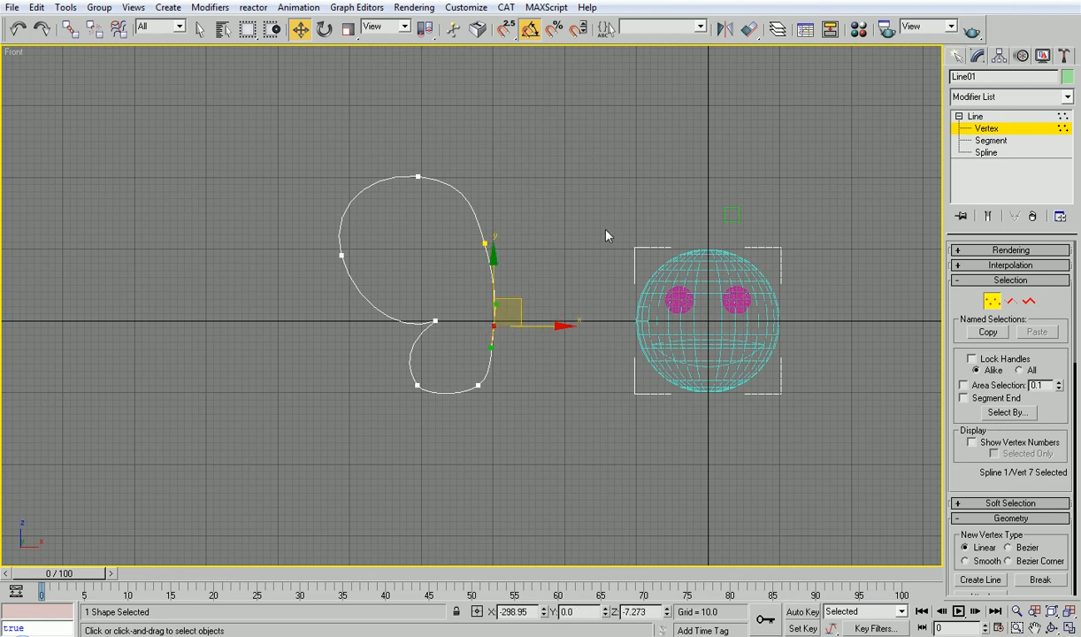
key("1")
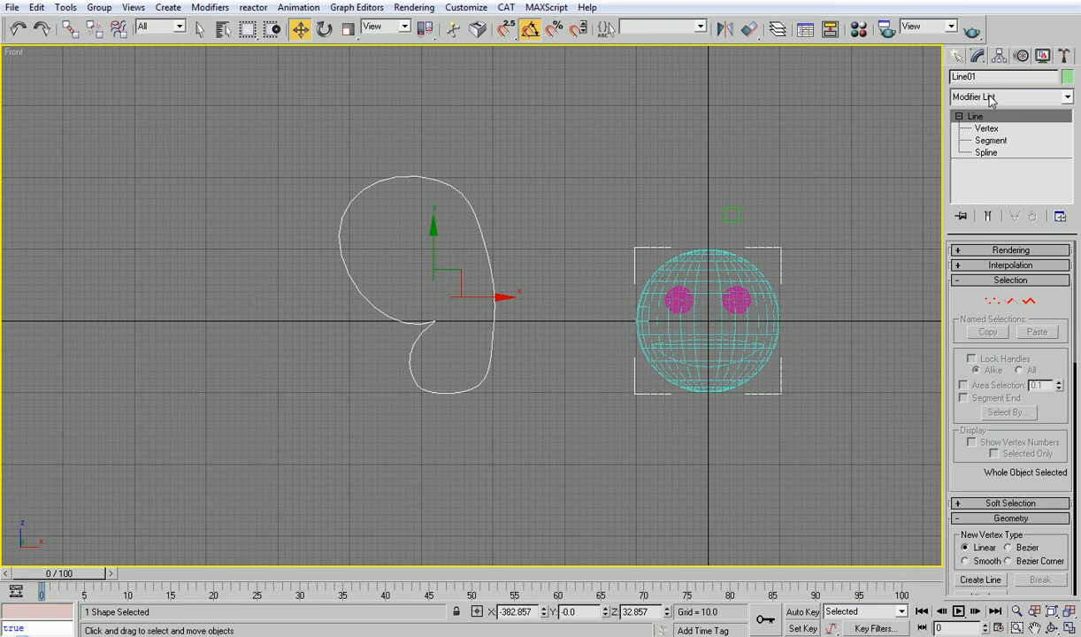
Add an Extrude modifier to the wing outline and inspect the thin solid in the perspective view
left_click(991, 97)
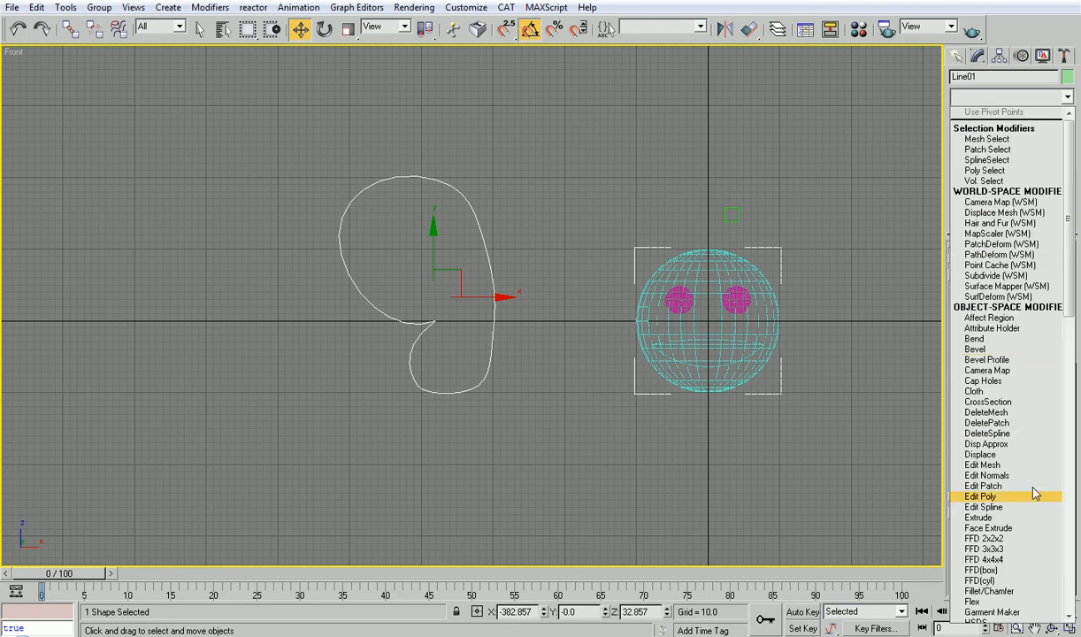
left_click(1031, 518)
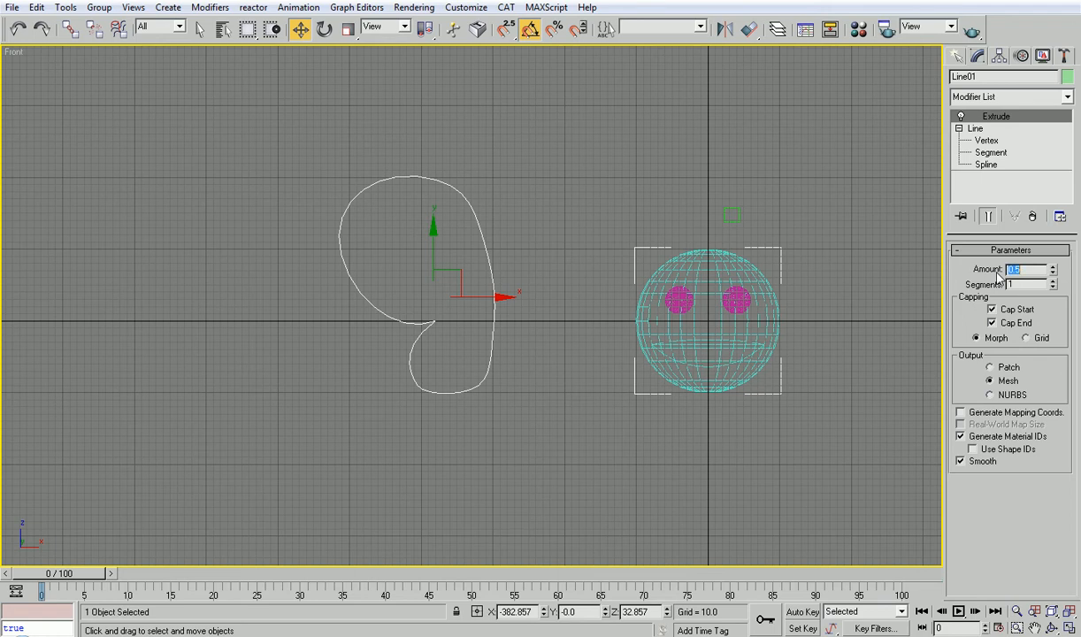
key("alt+w")
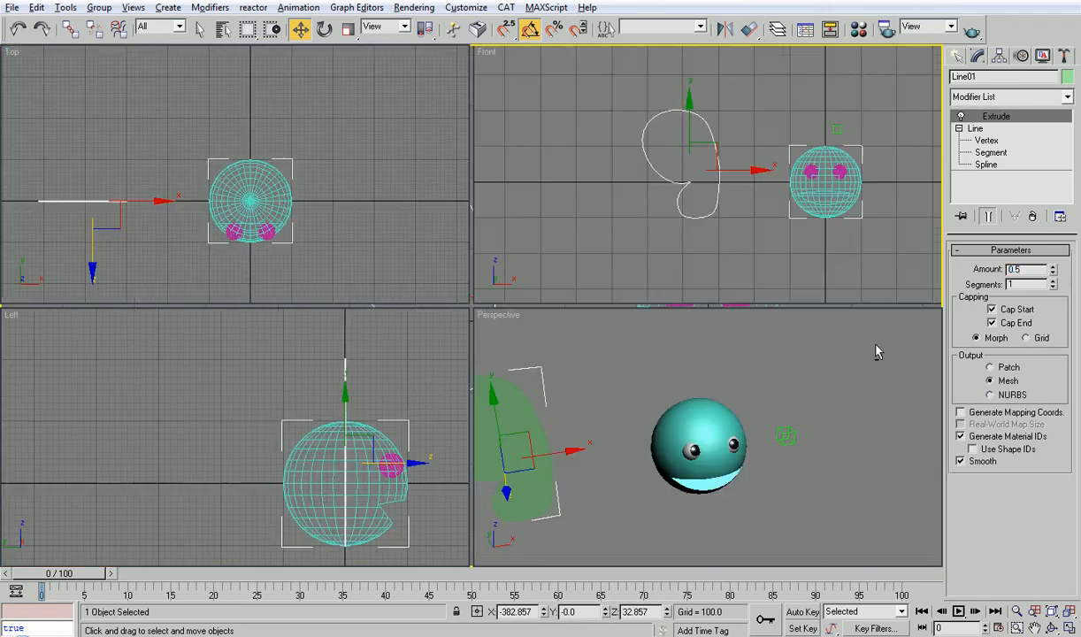
right_click(835, 327)
key("alt+w")
key("z")
mouse_move(672, 334)
middle_mouse_down("alt")
mouse_move(773, 384)
mouse_move(725, 374)
middle_mouse_up("alt")
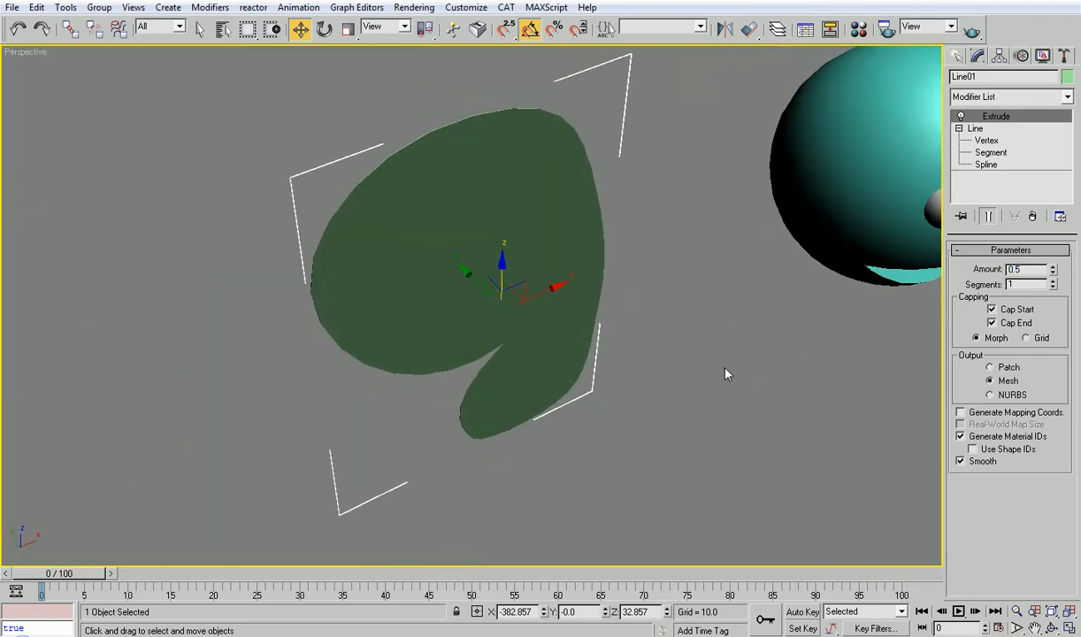
Set the wing's object colour to the orange custom swatch and return to the front view
left_click(1066, 77)
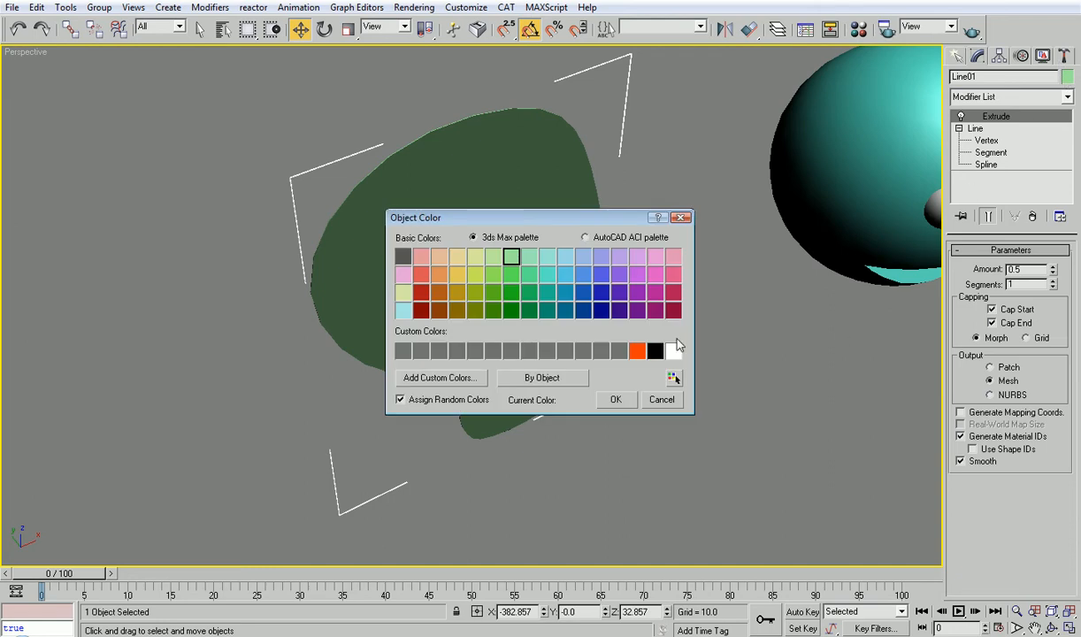
left_click(637, 352)
left_click(616, 399)
key("alt+w")
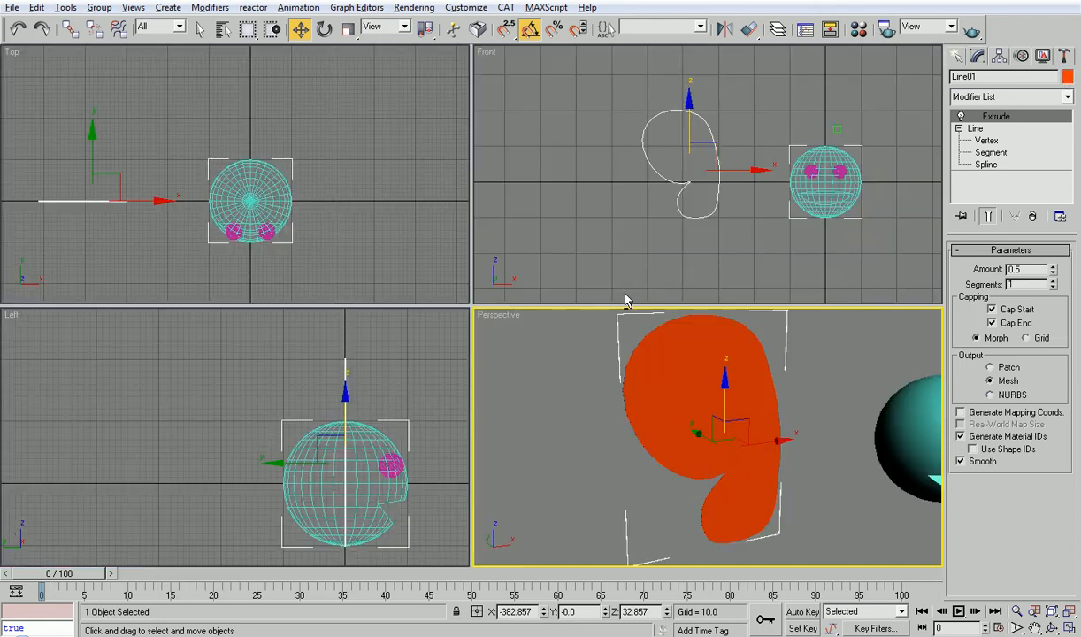
key("alt+w")
Test-rotate the wing, undo the rotation and return to the Move tool
right_click(538, 261)
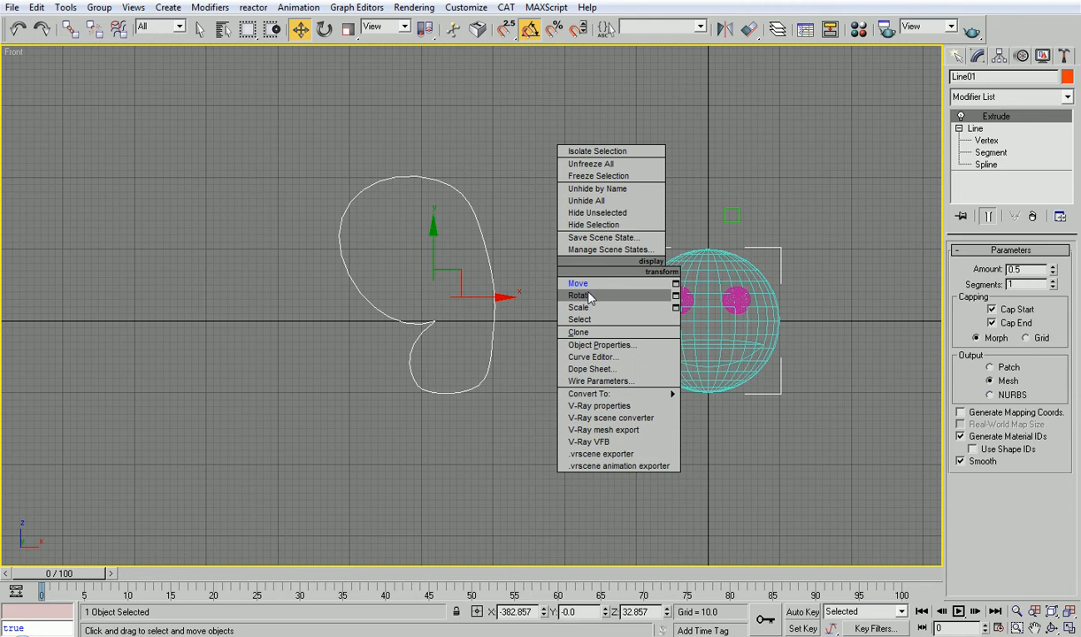
left_click(567, 292)
left_click_drag(447, 304, 446, 294)
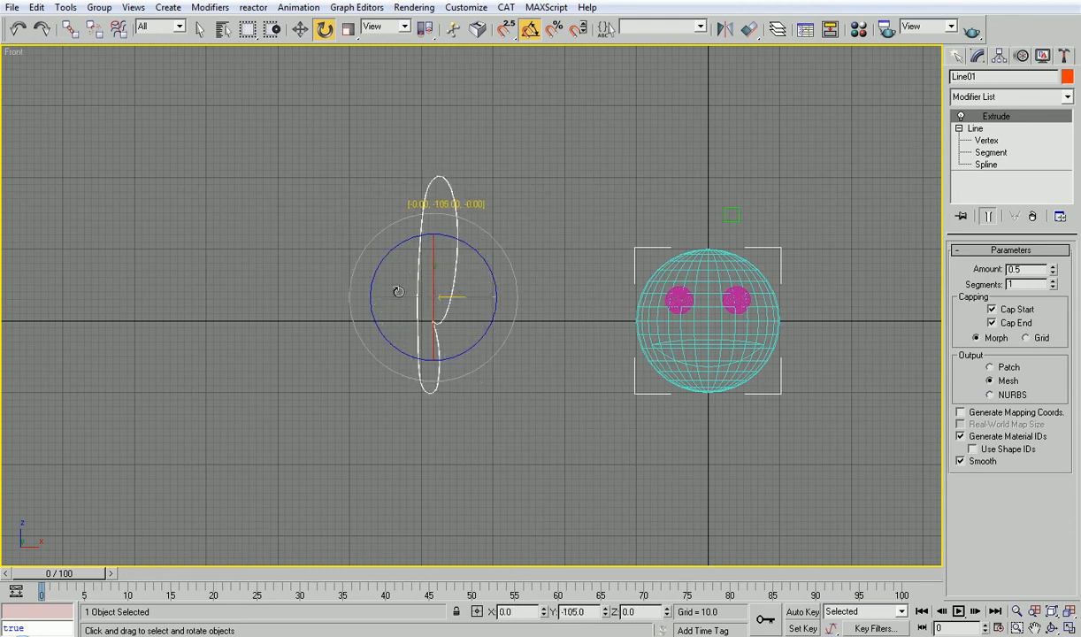
key("ctrl+z")
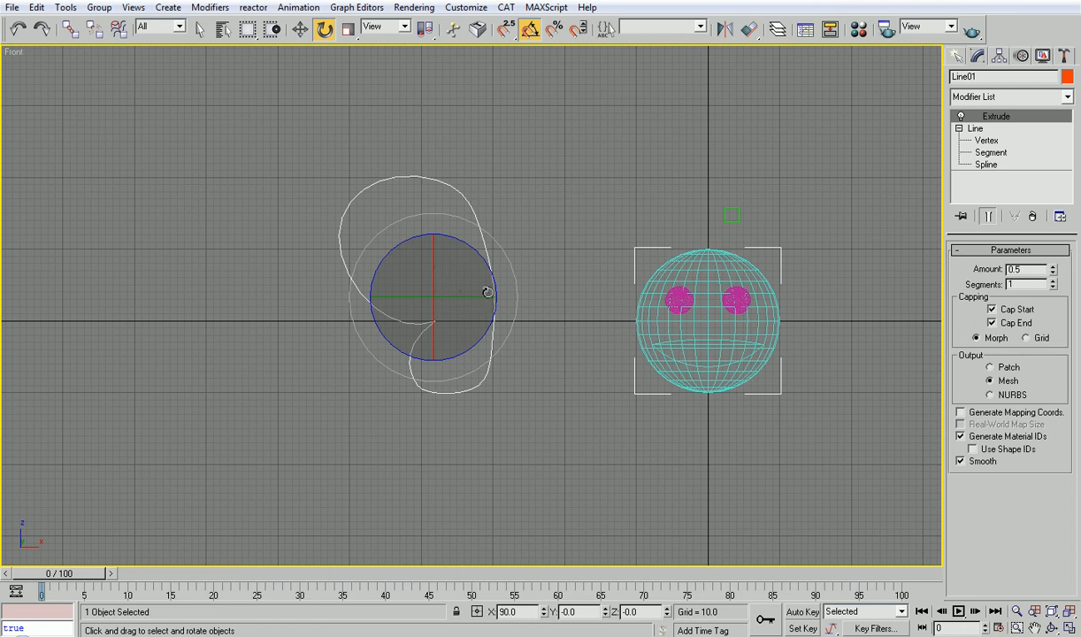
left_click(299, 29)
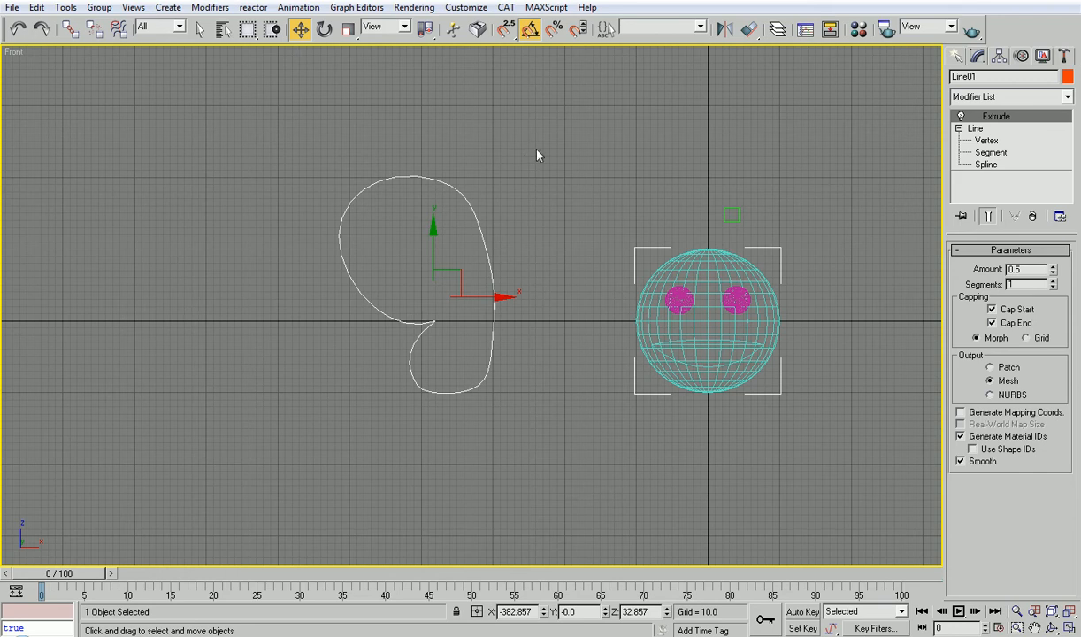
With Affect Pivot Only, move the wing's pivot to its inner edge
left_click(1001, 57)
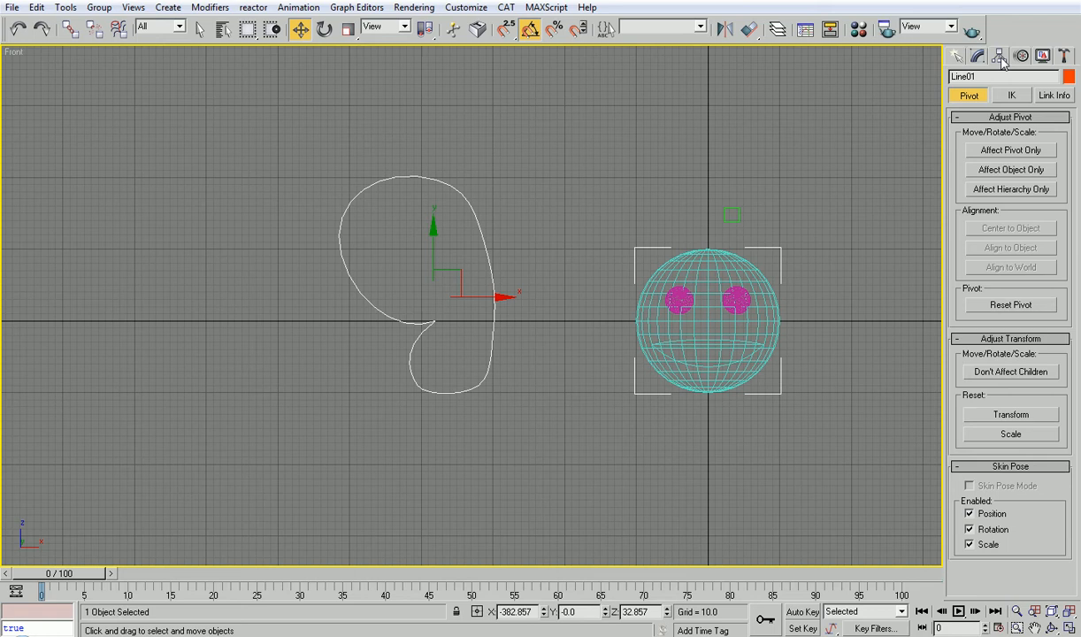
left_click(998, 151)
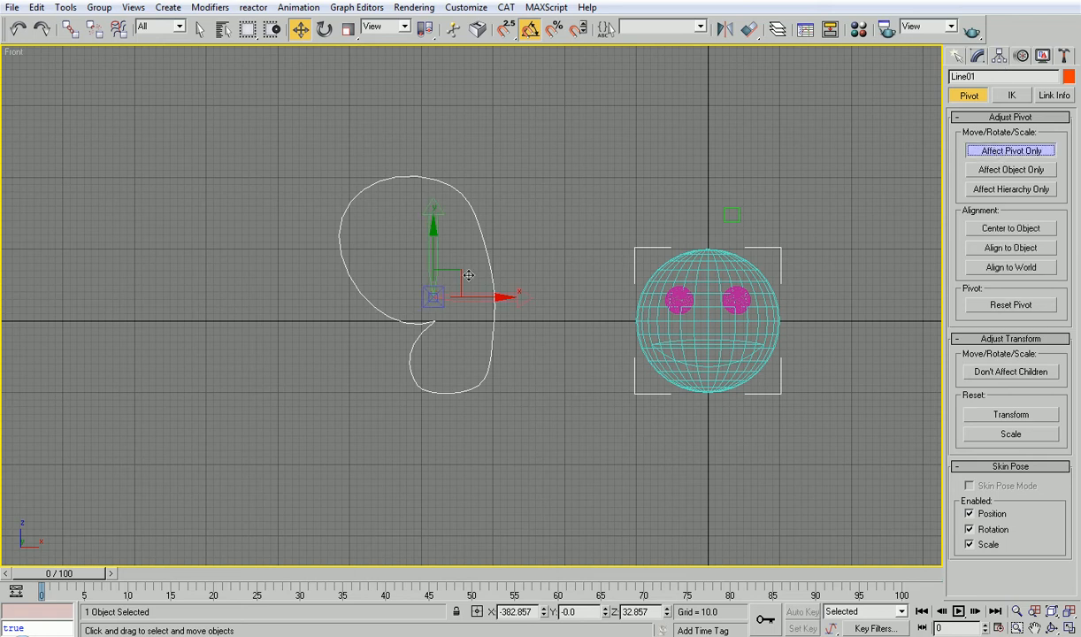
left_click_drag(468, 275, 521, 280)
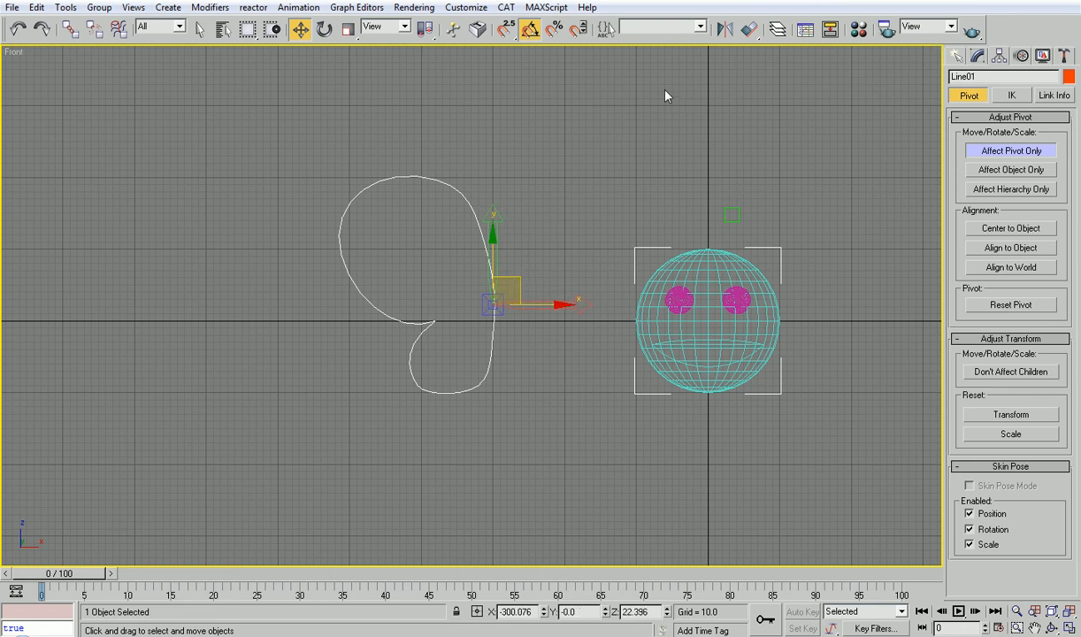
left_click(977, 56)
Rotate the wing around its new inner-edge pivot
right_click(659, 251)
left_click(500, 289)
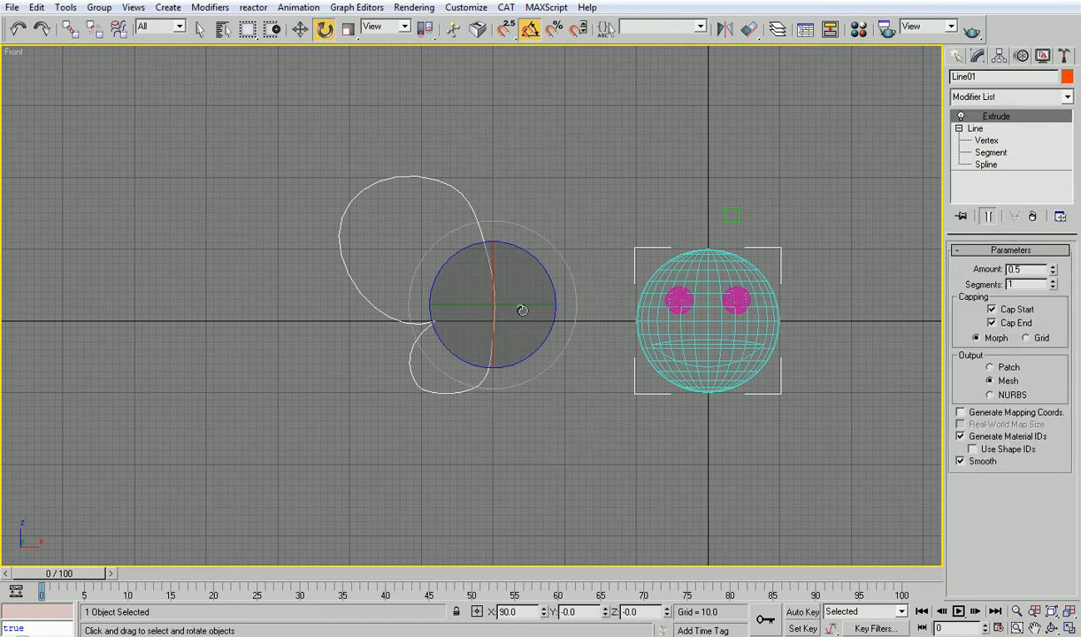
mouse_move(522, 309)
left_mouse_down()
mouse_move(558, 293)
mouse_move(529, 292)
left_mouse_up()
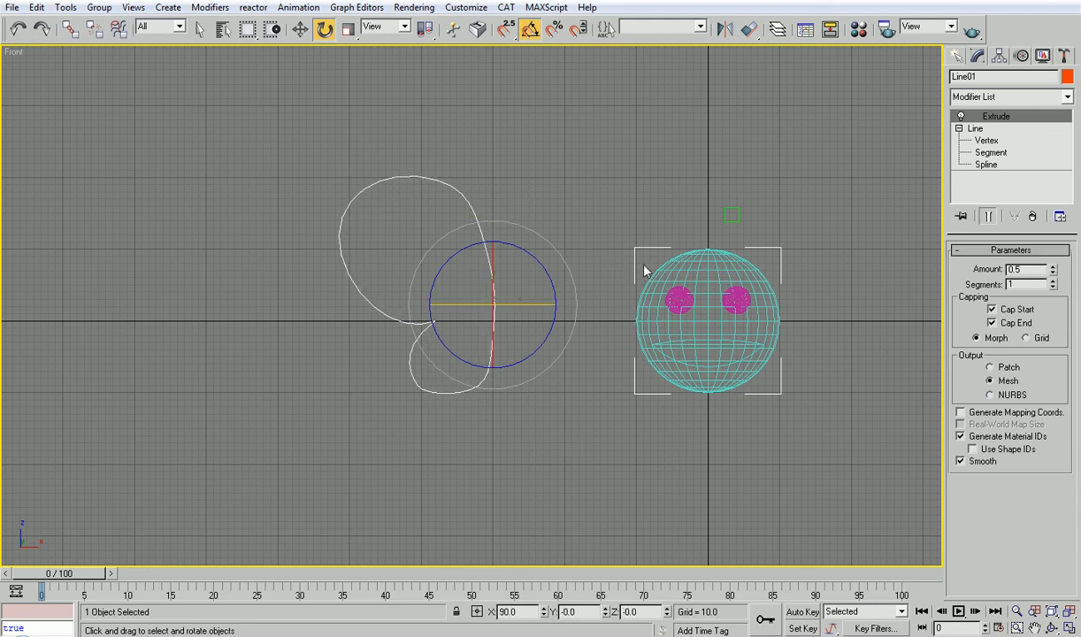
Add a Mirror modifier to Line01 across X with Copy enabled
left_click(972, 99)
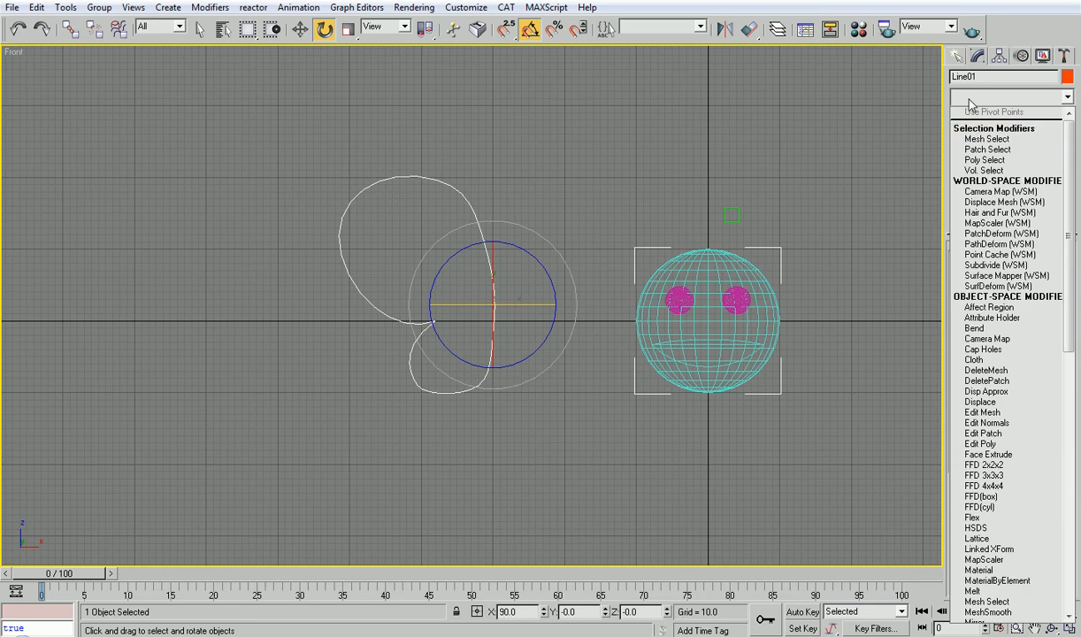
scroll(1024, 575, "down", 3)
scroll(1026, 544, "down", 15)
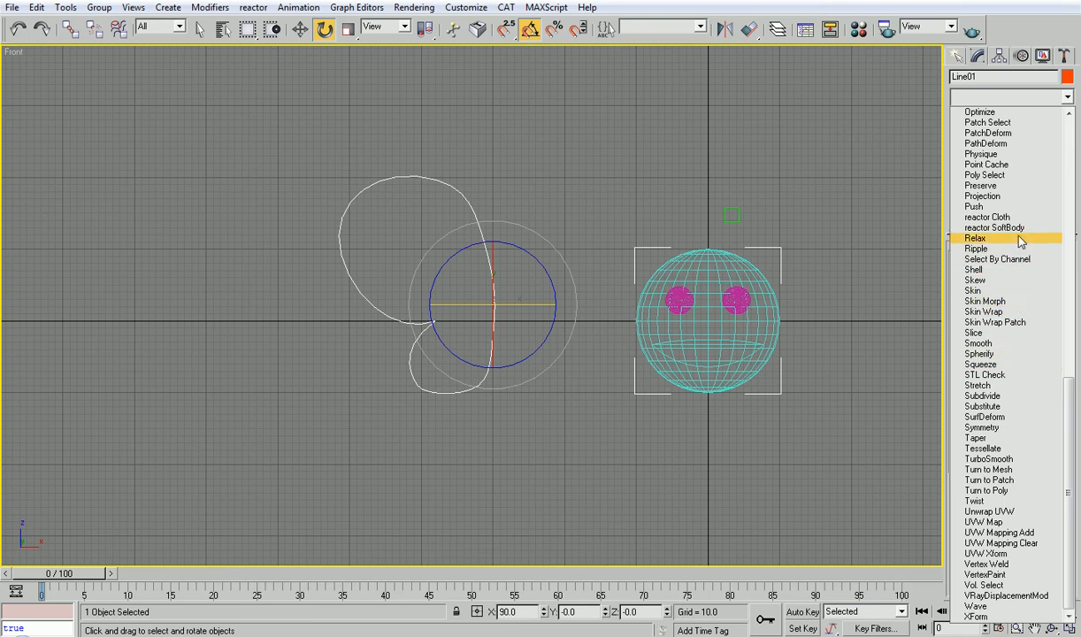
scroll(1018, 140, "up", 9)
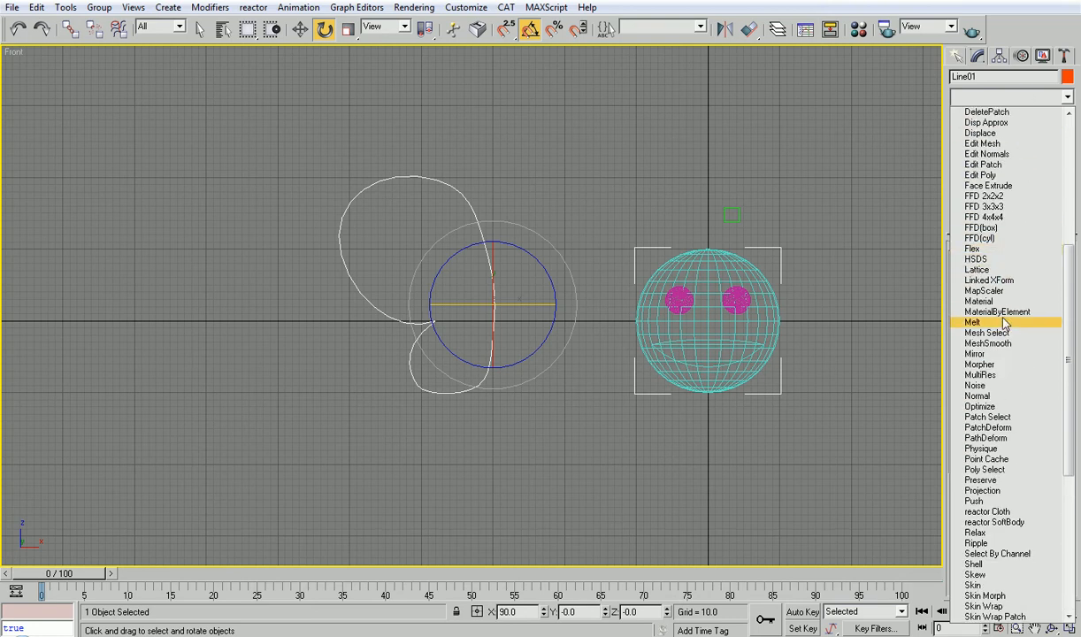
left_click(1001, 355)
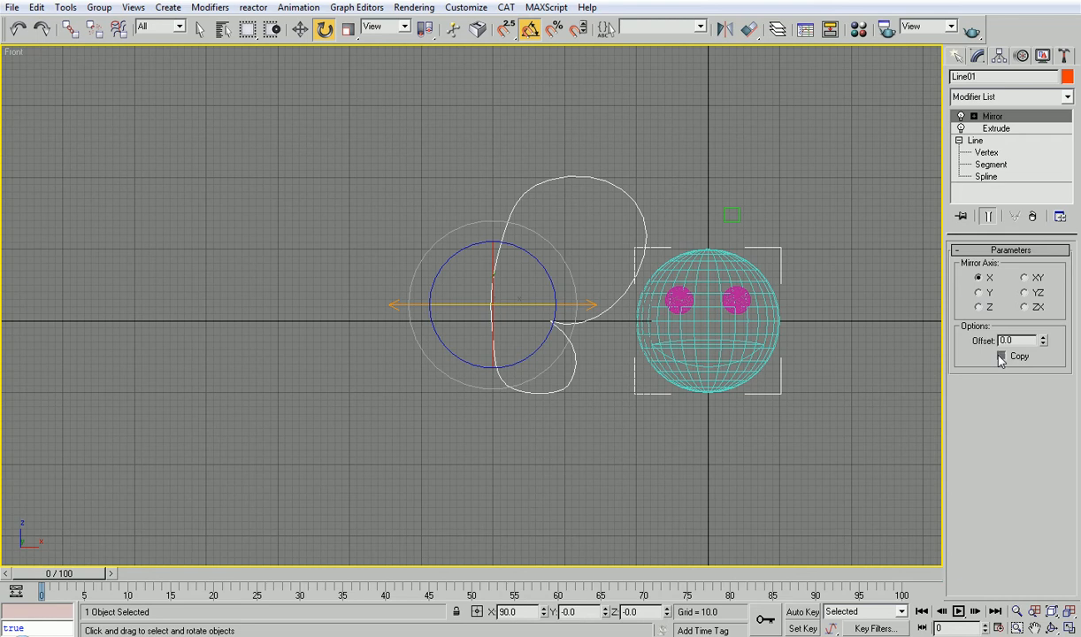
left_click(1002, 356)
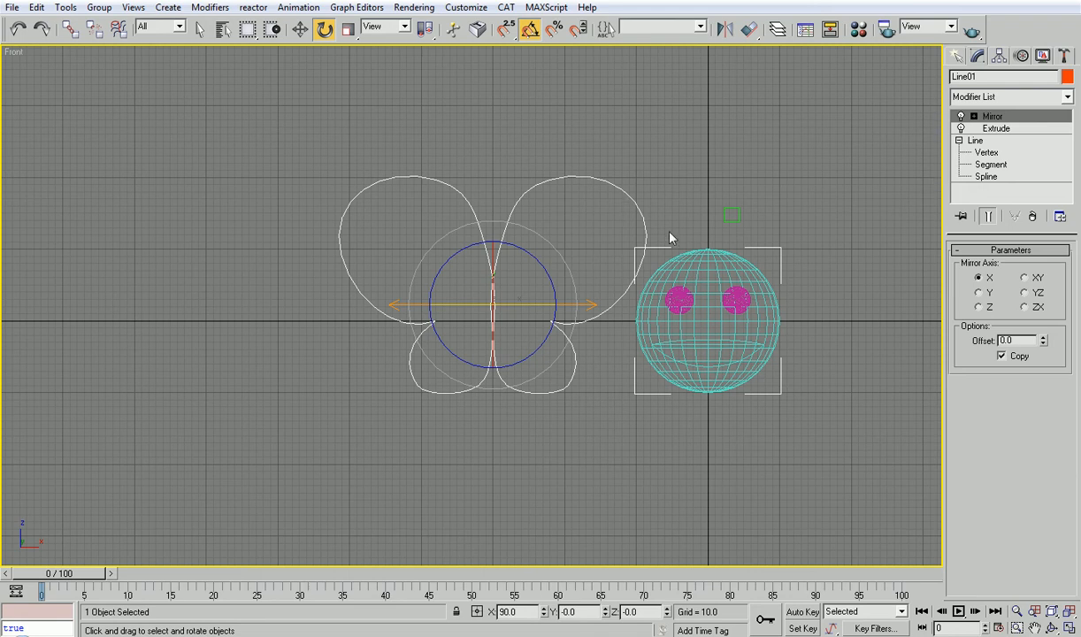
Orbit the perspective view to inspect the mirrored wing pair
key("alt+w")
left_click(743, 426)
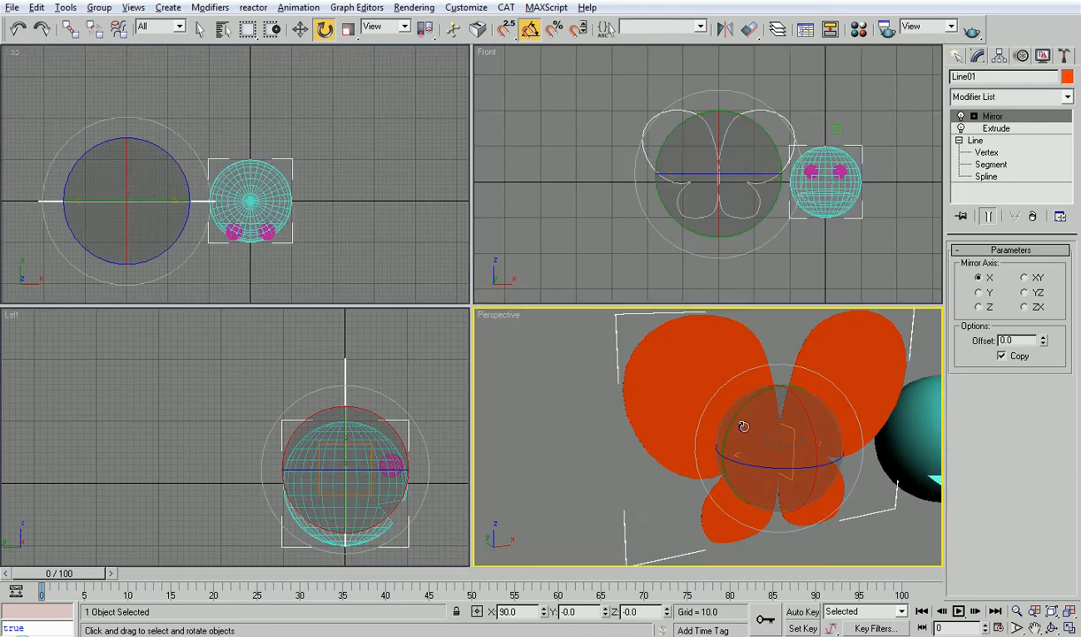
key("alt+w")
middle_click_drag(580, 302, 599, 321, "alt")
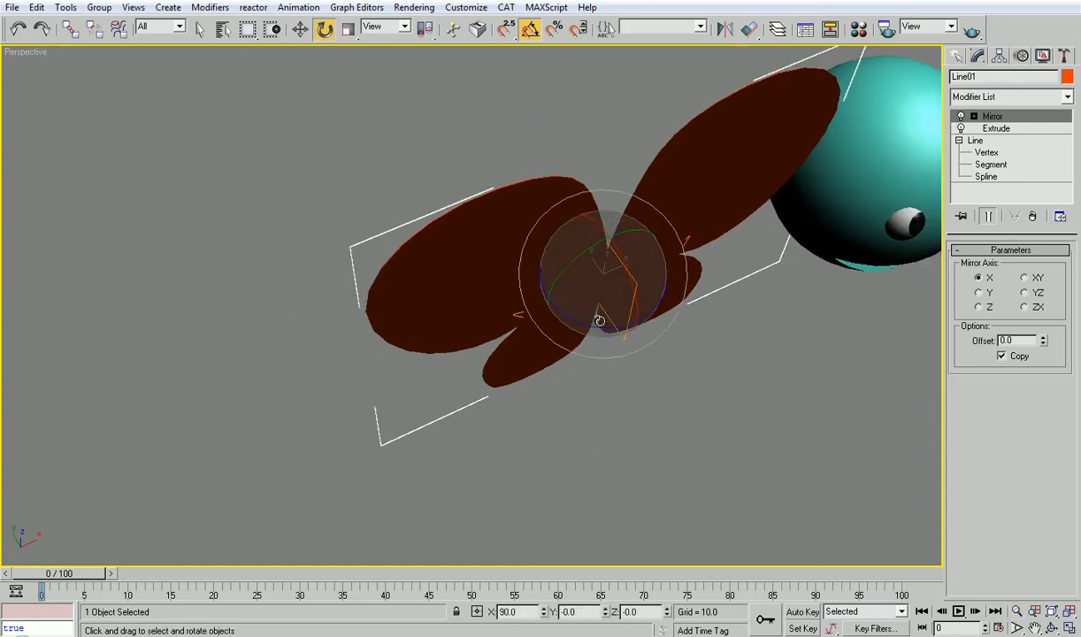
left_click_drag(599, 321, 589, 294)
left_click(1005, 129)
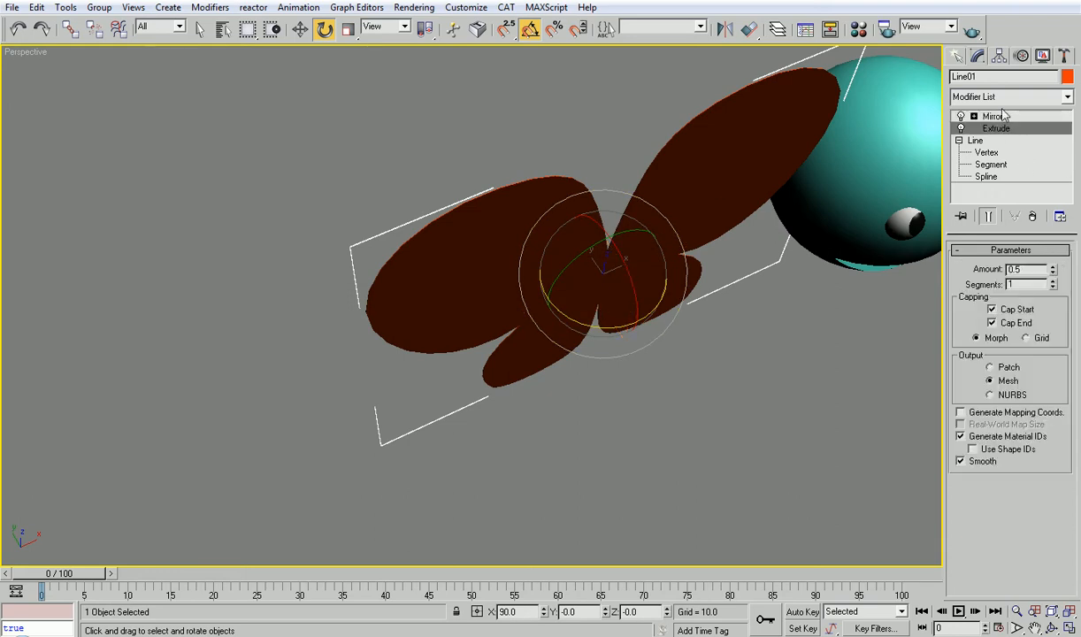
left_click(1001, 97)
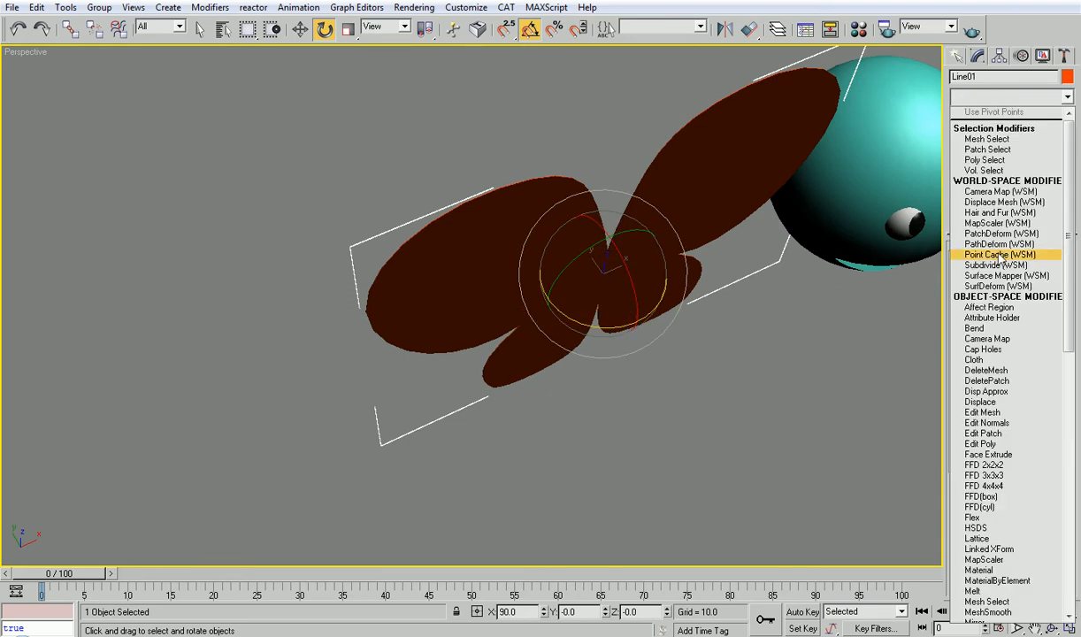
left_click(997, 330)
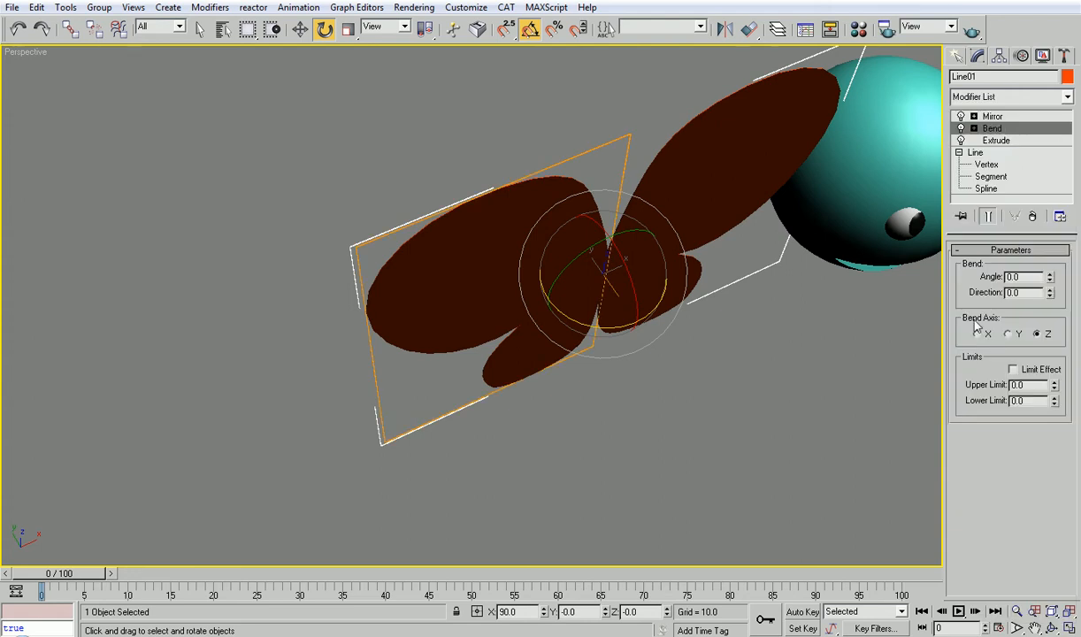
mouse_move(1051, 280)
left_mouse_down()
mouse_move(1050, 257)
mouse_move(1020, 347)
mouse_move(1013, 229)
left_mouse_up()
right_click(1050, 277)
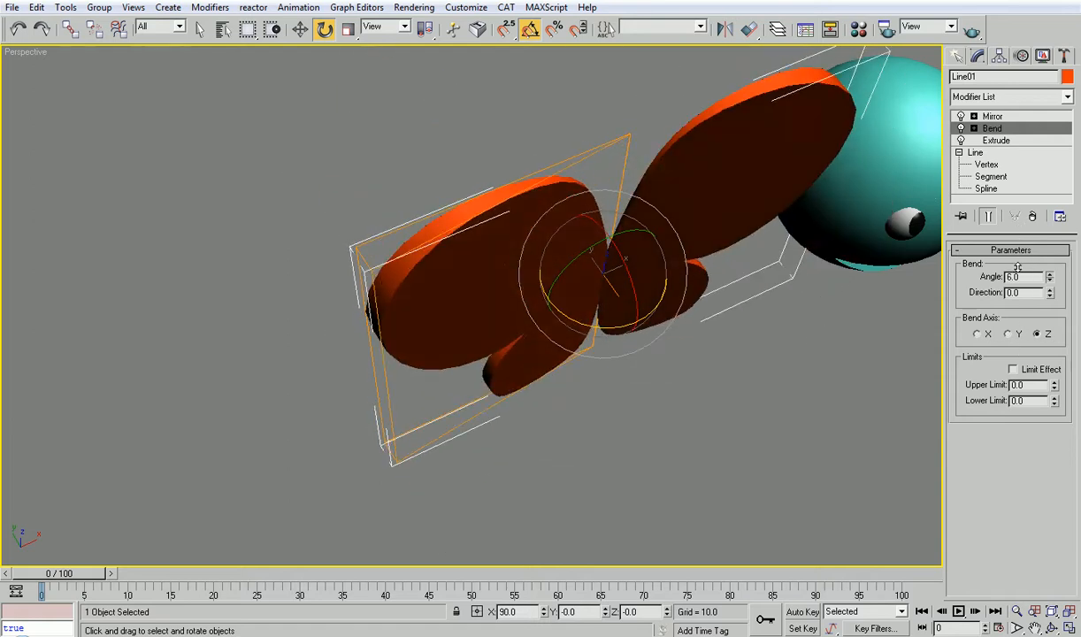
middle_click_drag(779, 223, 679, 257, "alt")
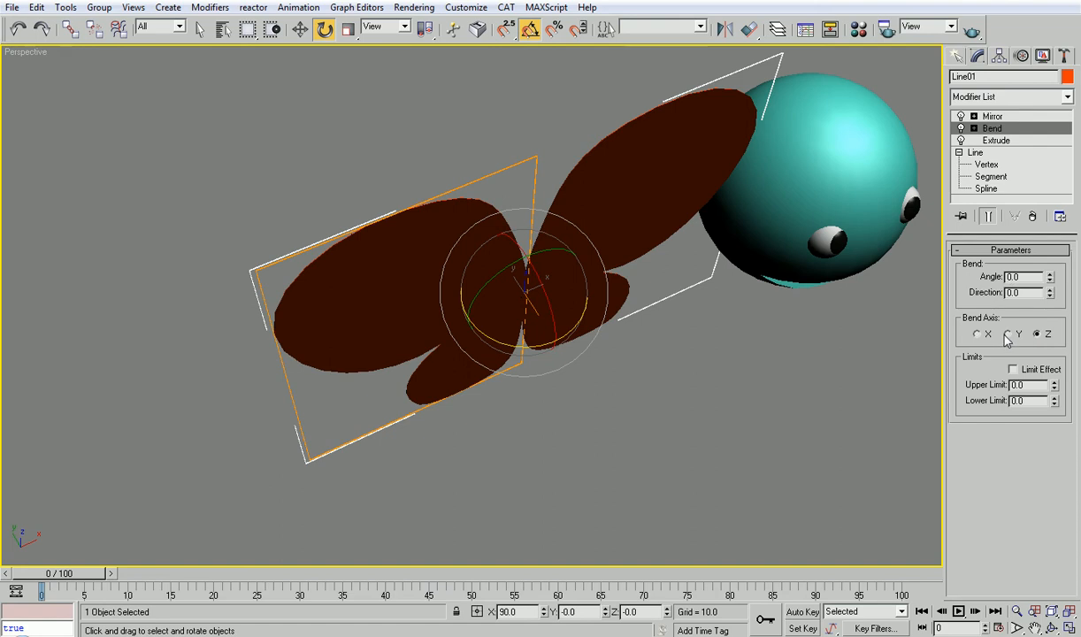
mouse_move(1049, 277)
left_mouse_down()
mouse_move(1033, 189)
mouse_move(974, 309)
left_mouse_up()
mouse_move(1049, 277)
left_mouse_down()
mouse_move(1006, 342)
mouse_move(925, 262)
left_mouse_up()
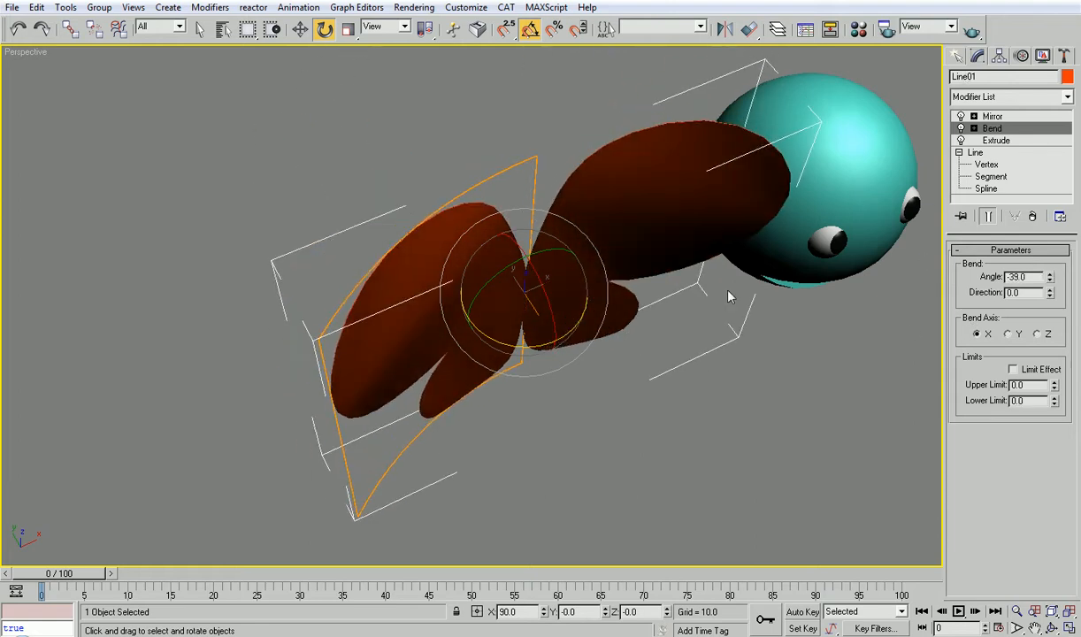
left_click_drag(925, 262, 558, 303)
middle_click_drag(558, 303, 850, 265, "alt")
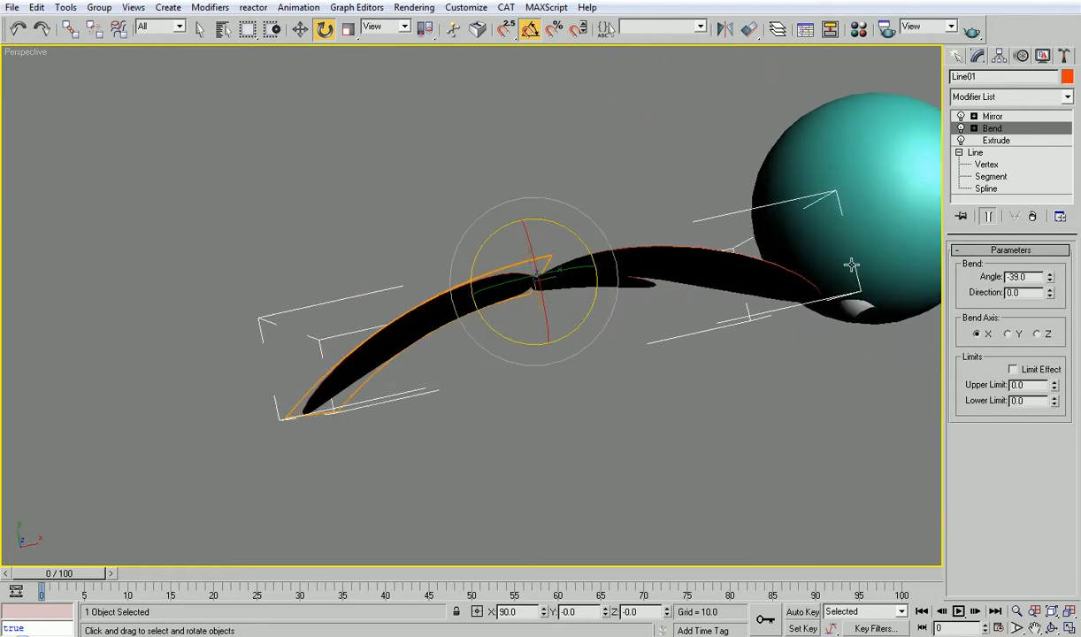
left_click_drag(1050, 277, 1027, 76)
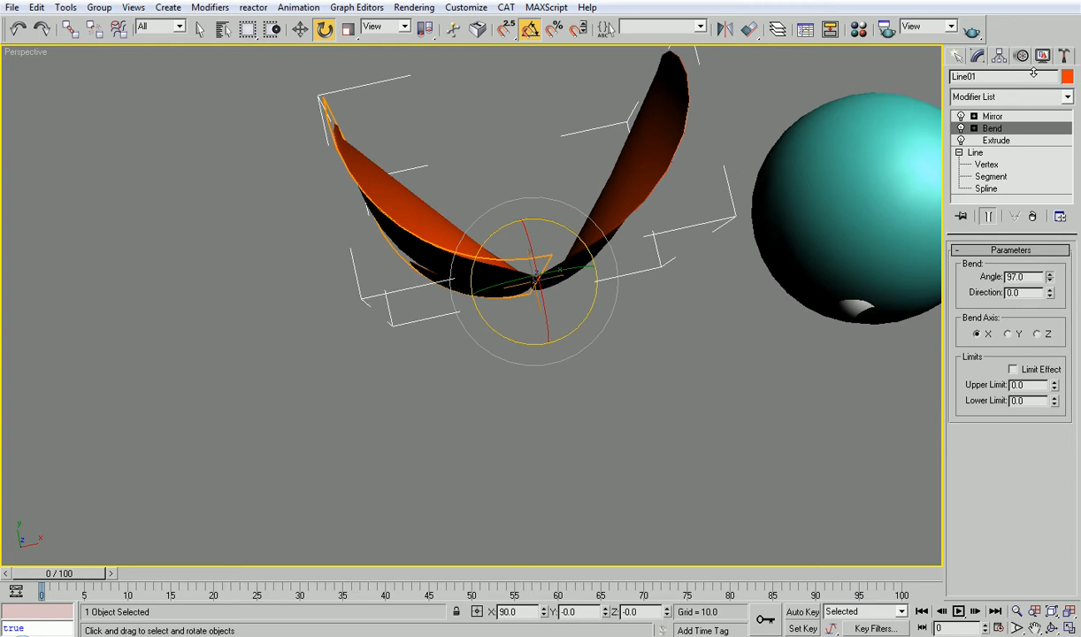
mouse_move(707, 282)
middle_mouse_down("alt")
mouse_move(761, 146)
mouse_move(579, 261)
mouse_move(717, 173)
mouse_move(717, 195)
mouse_move(758, 235)
mouse_move(722, 194)
middle_mouse_up("alt")
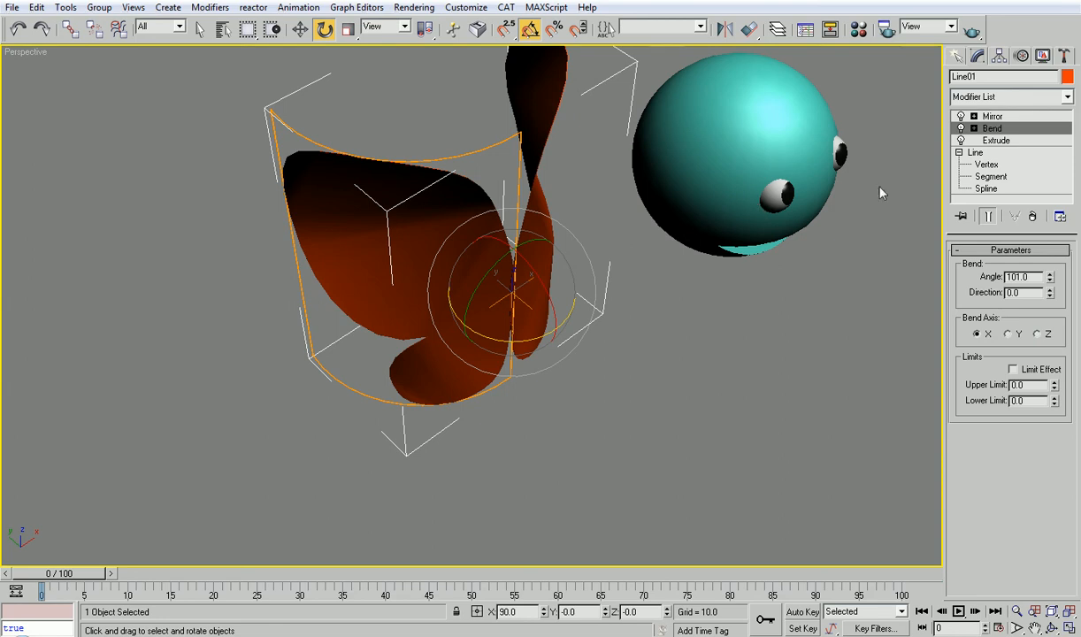
Remove the Bend and add an FFD 2x2x2 lattice, entering Control Points editing
left_click(1033, 218)
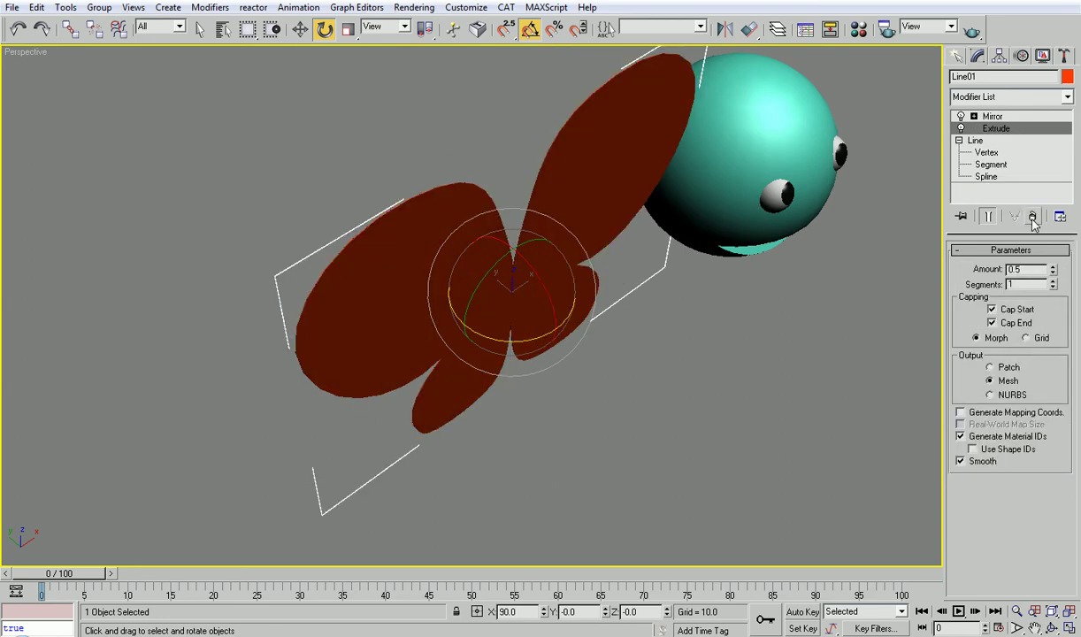
left_click(1012, 97)
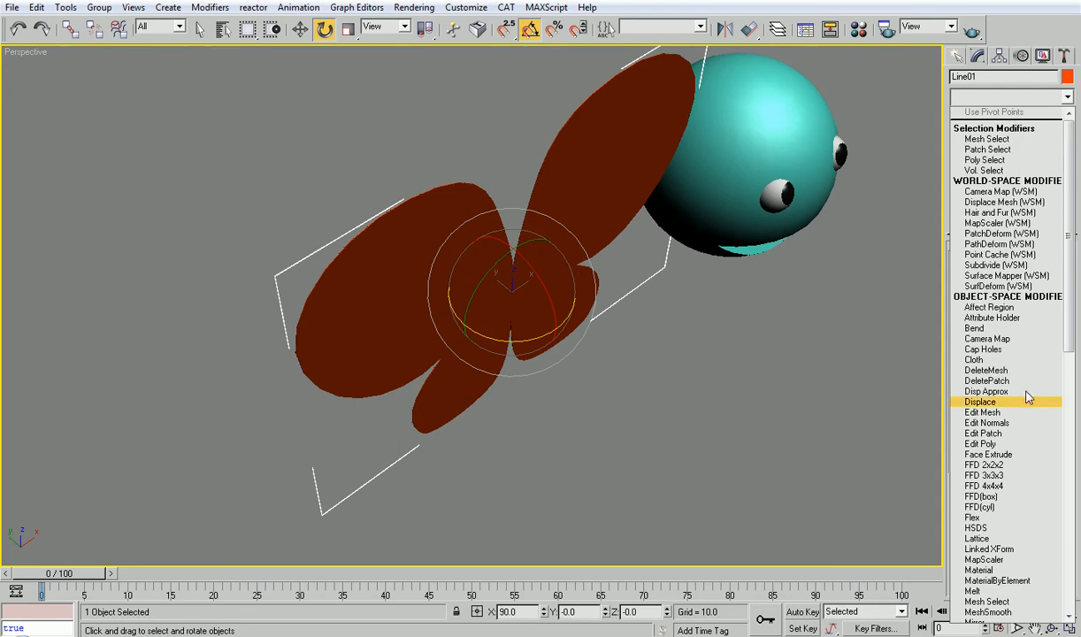
left_click(1028, 469)
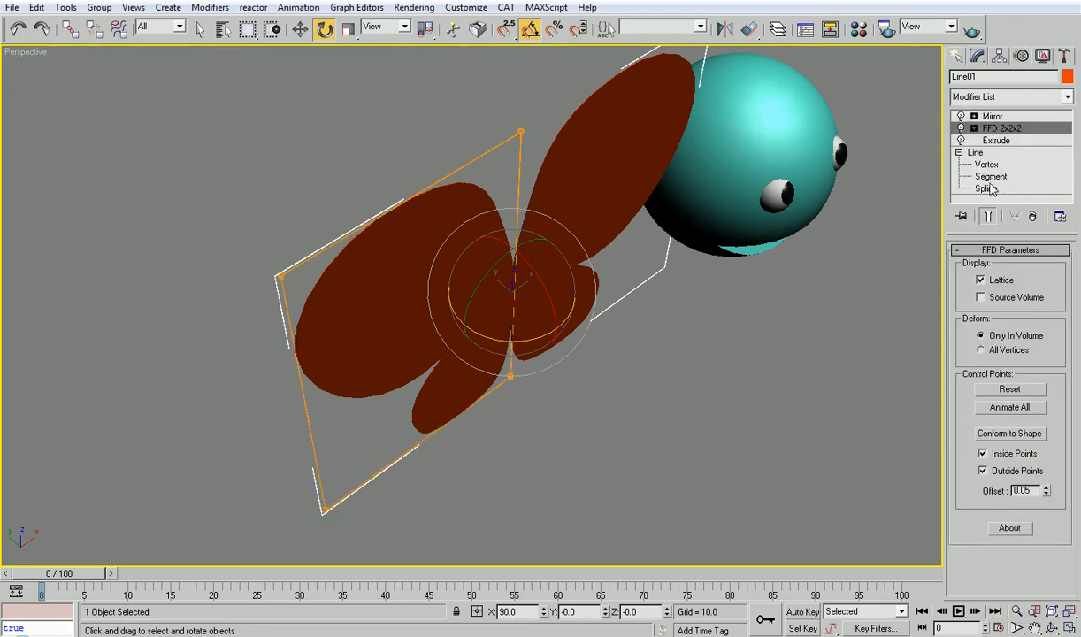
left_click(973, 129)
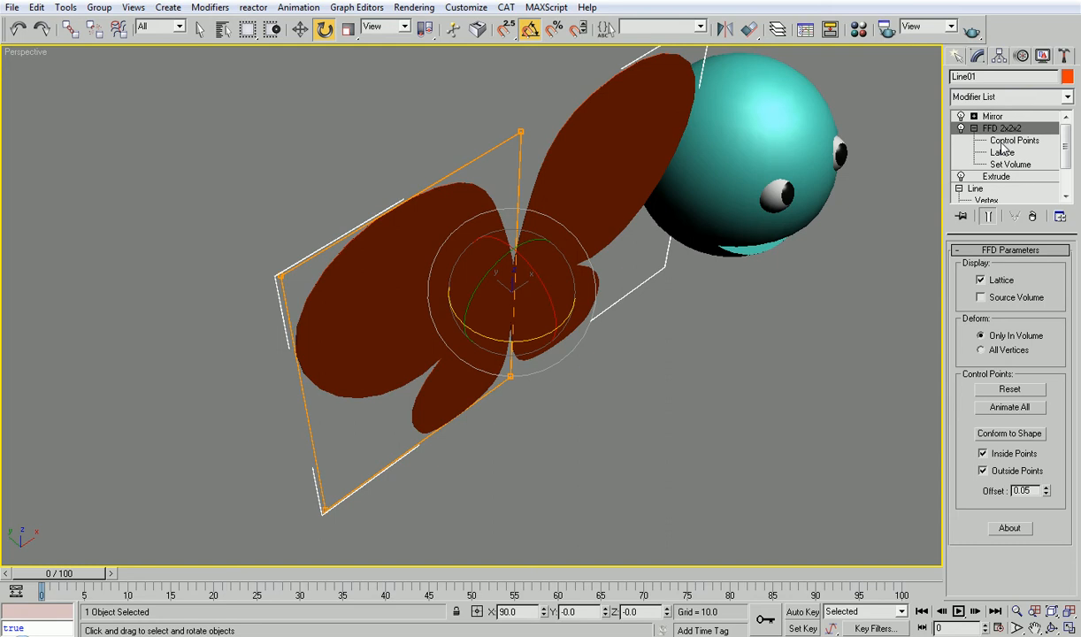
left_click(1008, 141)
middle_click_drag(635, 193, 486, 294, "alt")
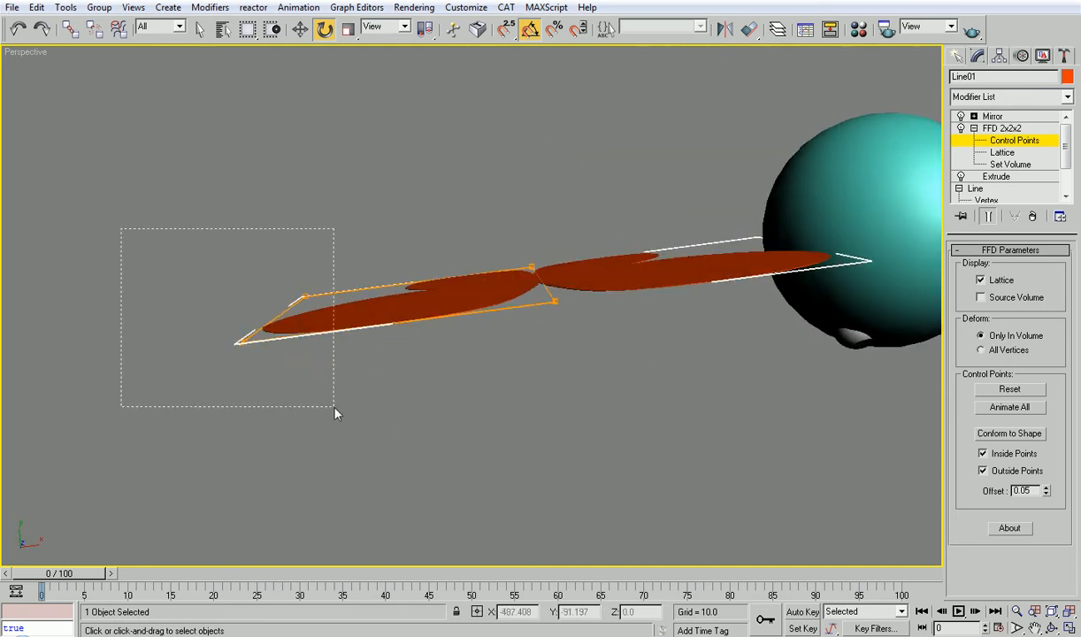
Select the control points at the left wing's end and move them upward to bend the wing
left_click_drag(334, 413, 334, 412)
right_click(357, 293)
left_click(382, 314)
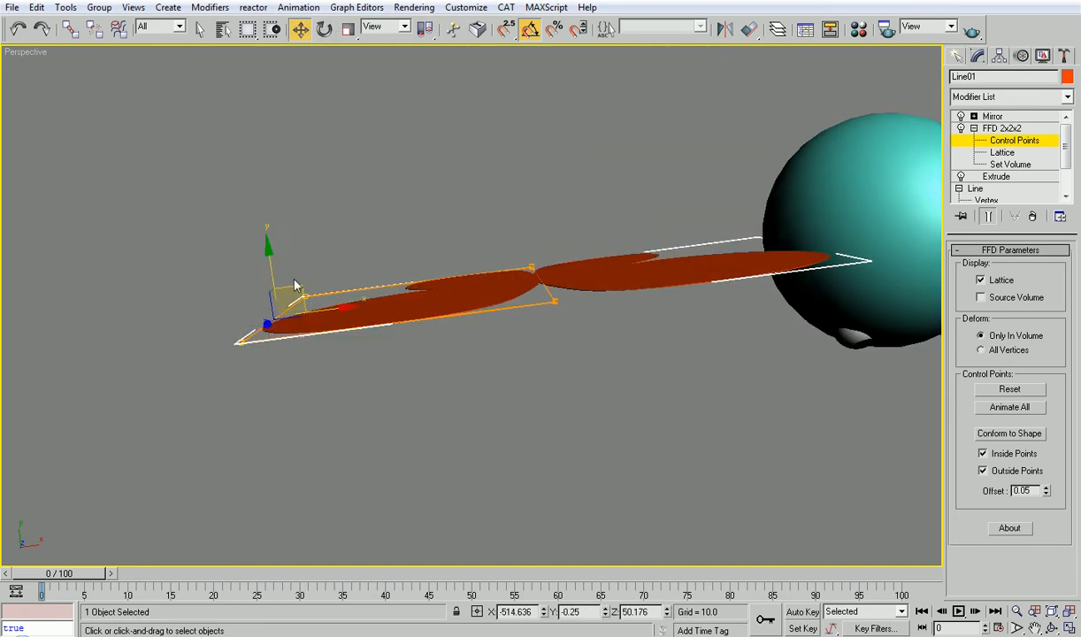
left_click(309, 272)
left_click_drag(208, 386, 209, 384)
left_click_drag(282, 311, 382, 107)
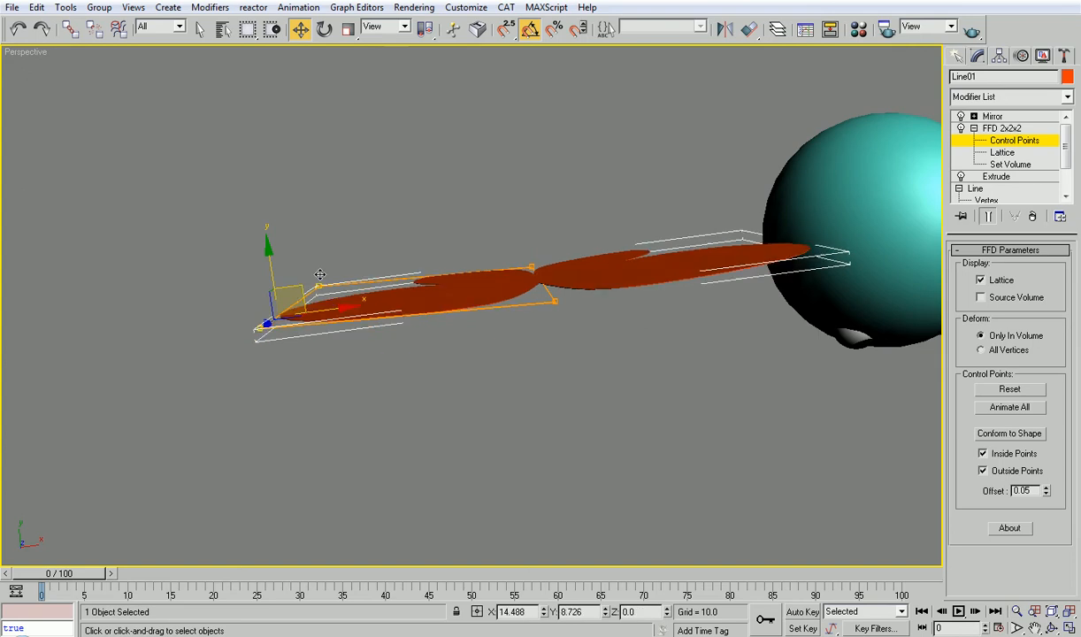
mouse_move(382, 107)
middle_mouse_down("alt")
mouse_move(579, 102)
mouse_move(494, 176)
mouse_move(536, 145)
mouse_move(529, 157)
middle_mouse_up("alt")
key("shift+z")
In the Top view, move the left wing's end points back to angle the wing, then check it in perspective
key("alt+w")
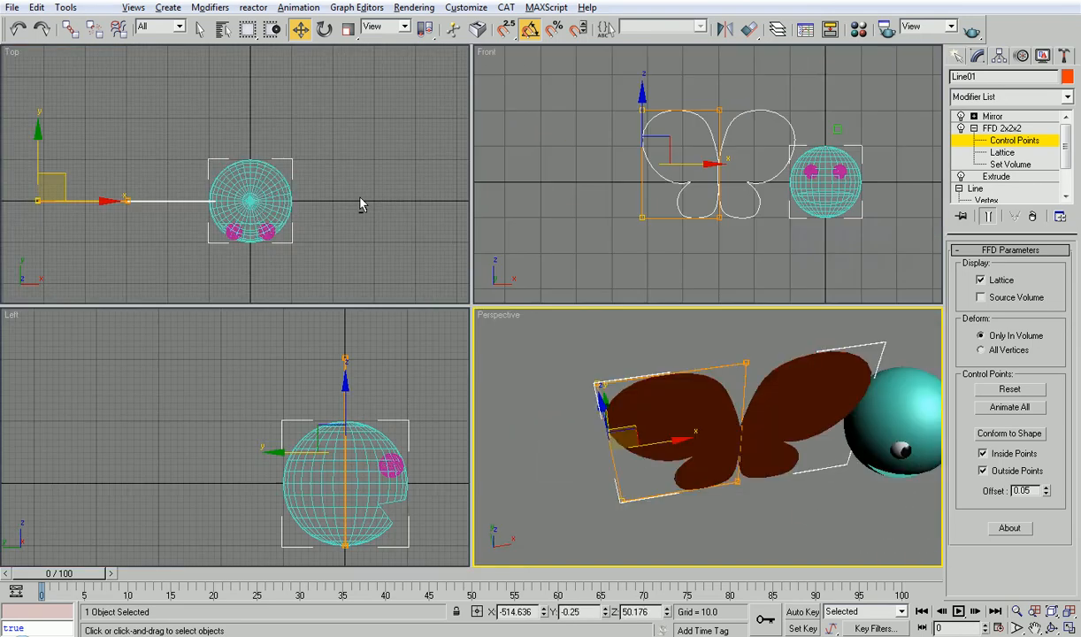
right_click(343, 210)
key("alt+w")
middle_click_drag(322, 377, 604, 364)
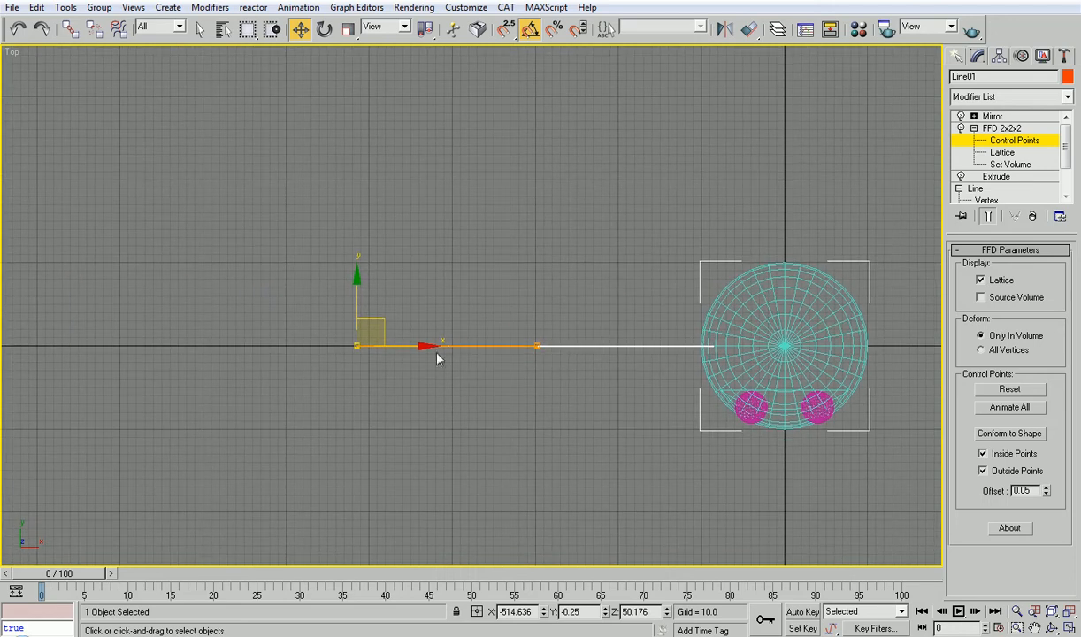
mouse_move(386, 324)
left_mouse_down()
mouse_move(410, 236)
mouse_move(393, 264)
left_mouse_up()
key("alt+w")
key("alt+w")
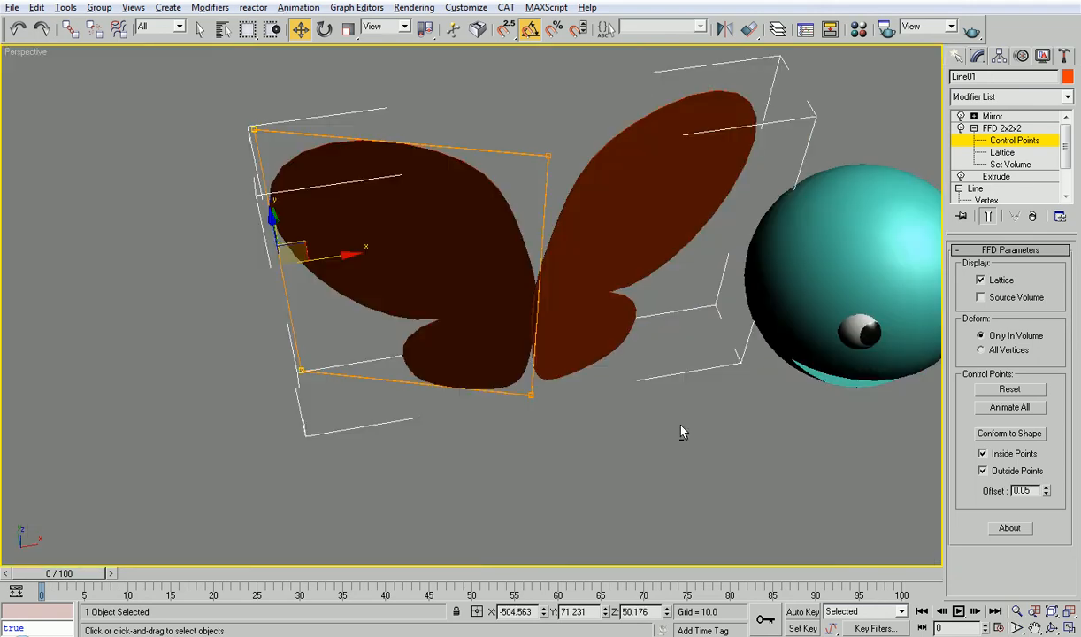
middle_click_drag(680, 435, 693, 417, "alt")
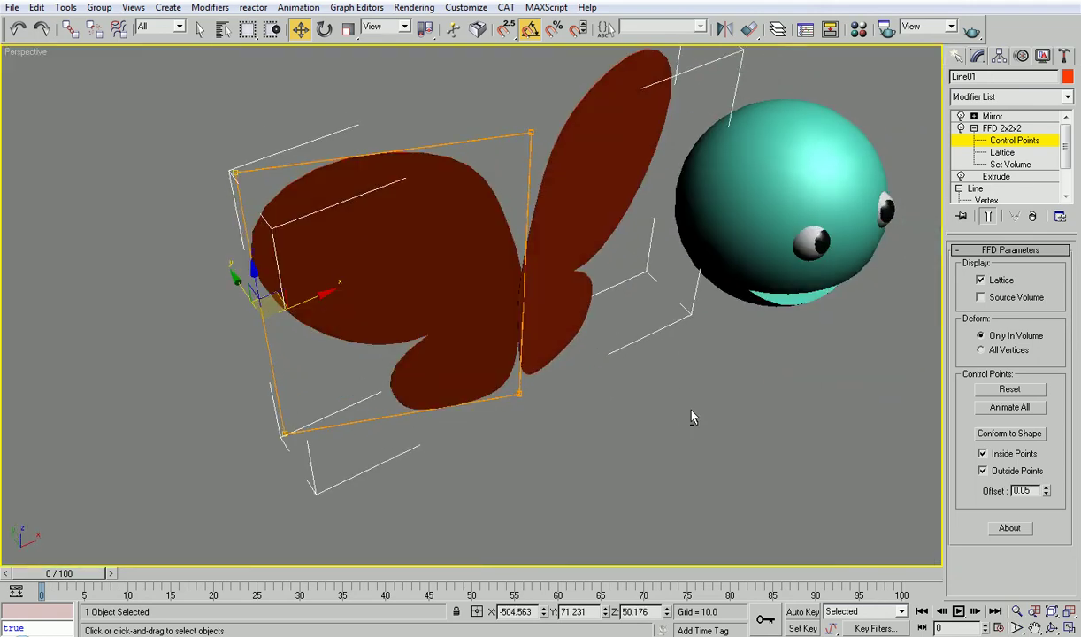
With Auto Key on at frame 3, move the lattice points to fold the wing and scrub the flap
left_click(800, 613)
key("alt+w")
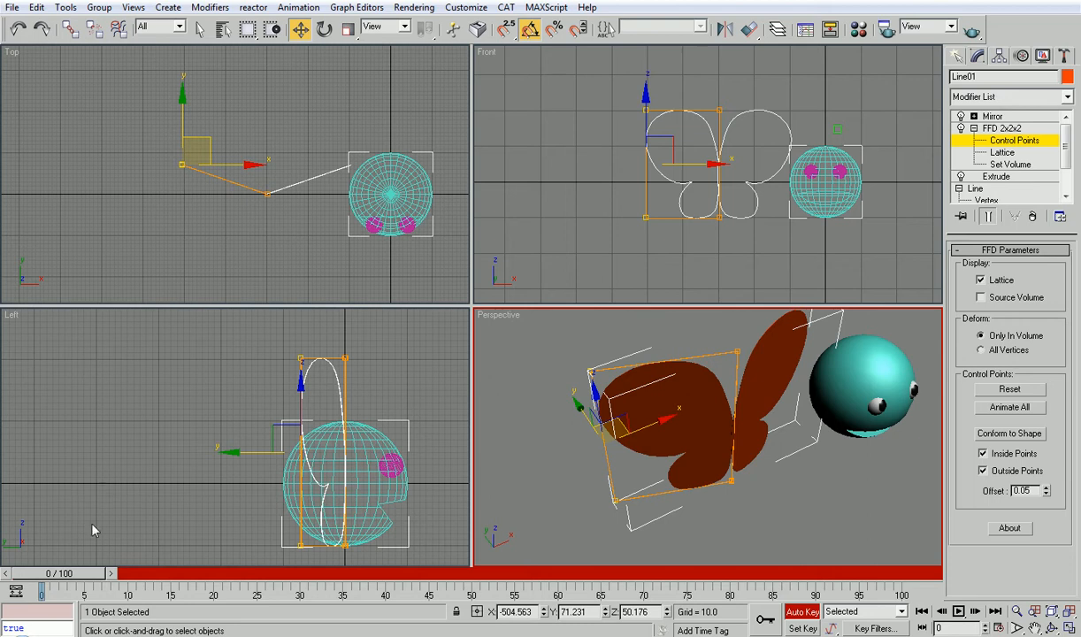
left_click_drag(81, 580, 102, 574)
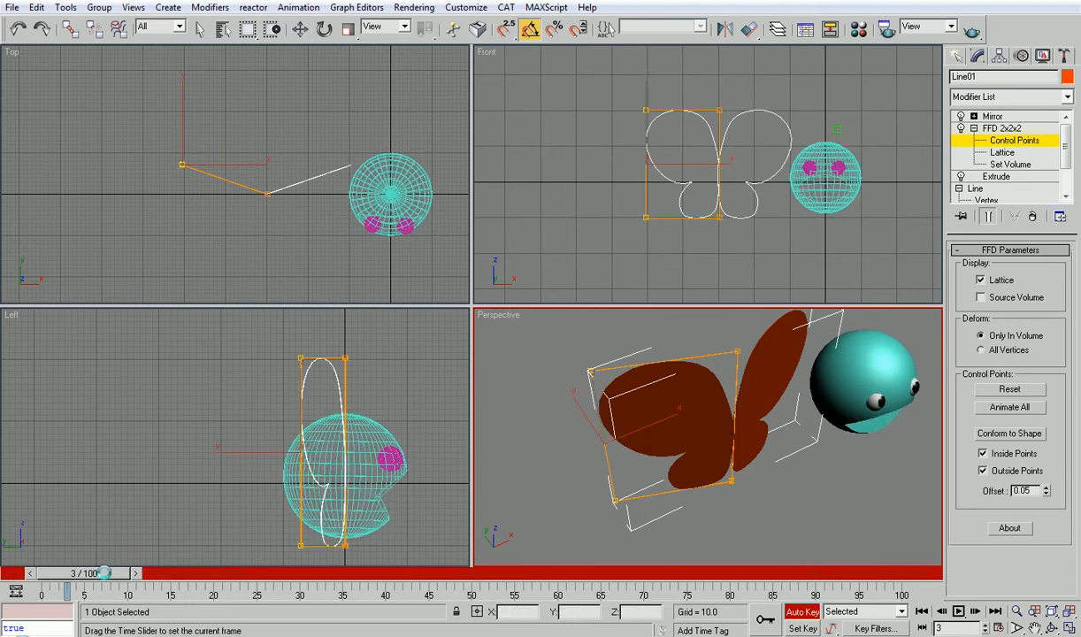
key("w")
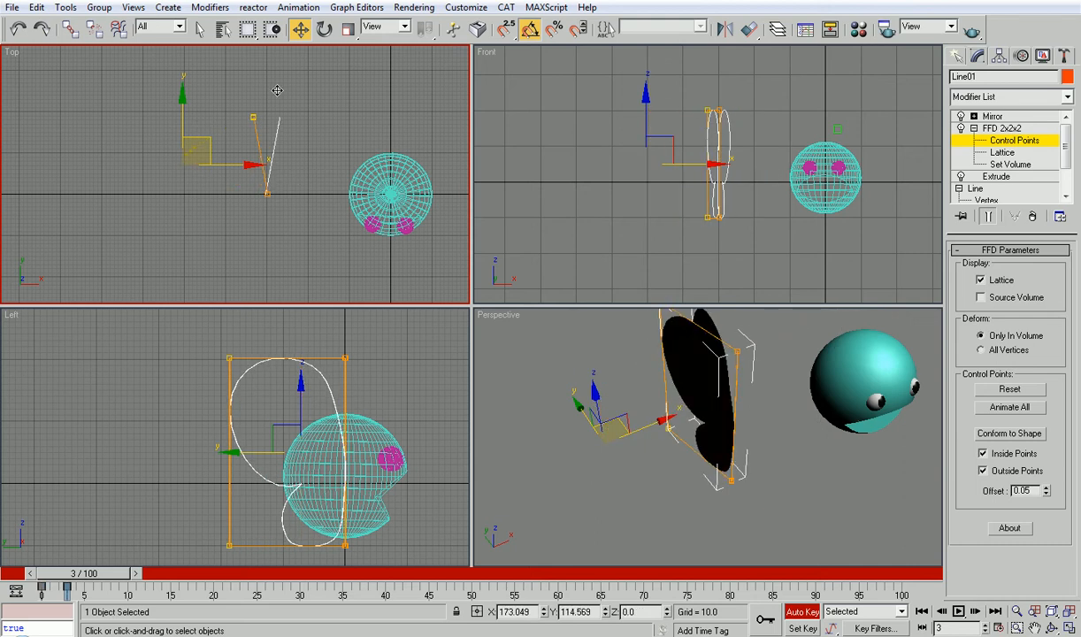
left_click_drag(205, 138, 524, 415)
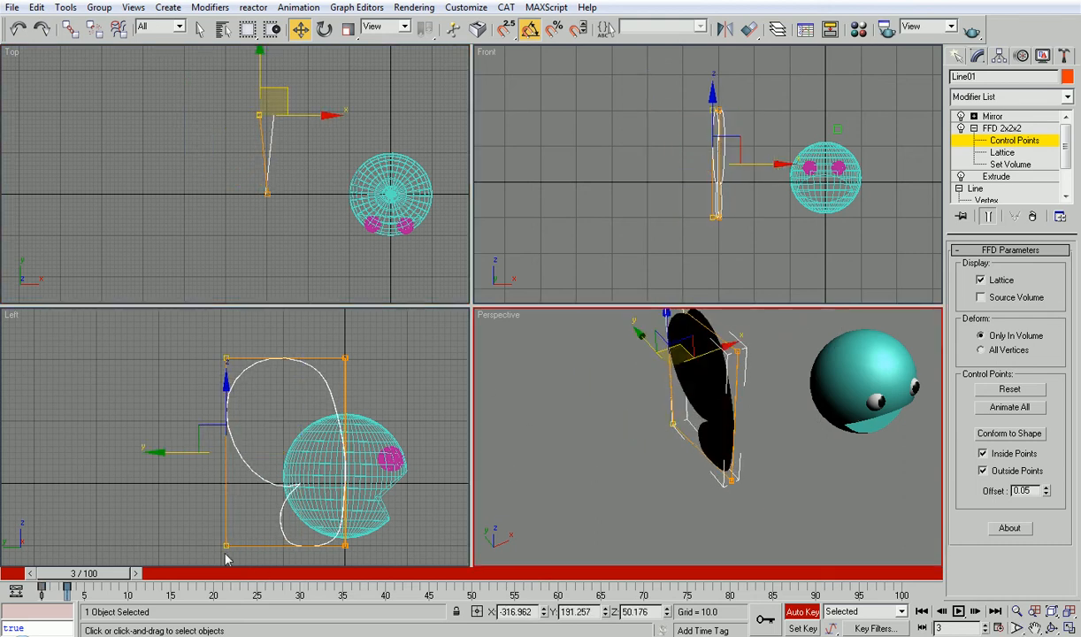
mouse_move(102, 575)
left_mouse_down()
mouse_move(107, 567)
mouse_move(66, 584)
mouse_move(62, 599)
mouse_move(119, 590)
left_mouse_up()
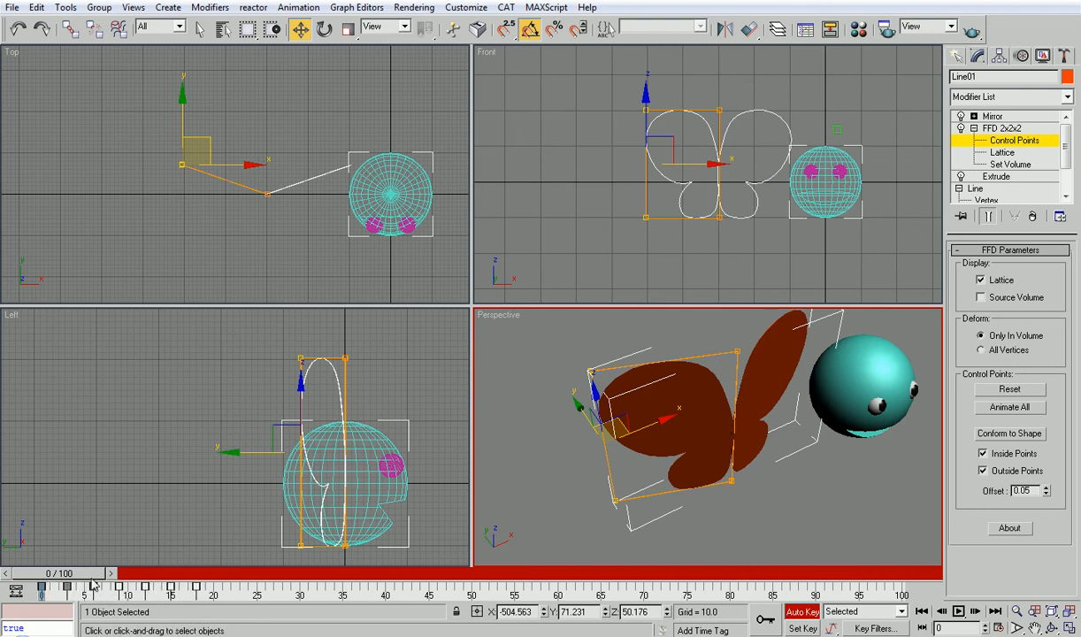
Shift-copy the flap keys to frames 36 and 72, then turn Auto Key off
mouse_move(61, 573)
left_mouse_down()
mouse_move(303, 575)
mouse_move(60, 573)
mouse_move(204, 599)
left_mouse_up()
key("w")
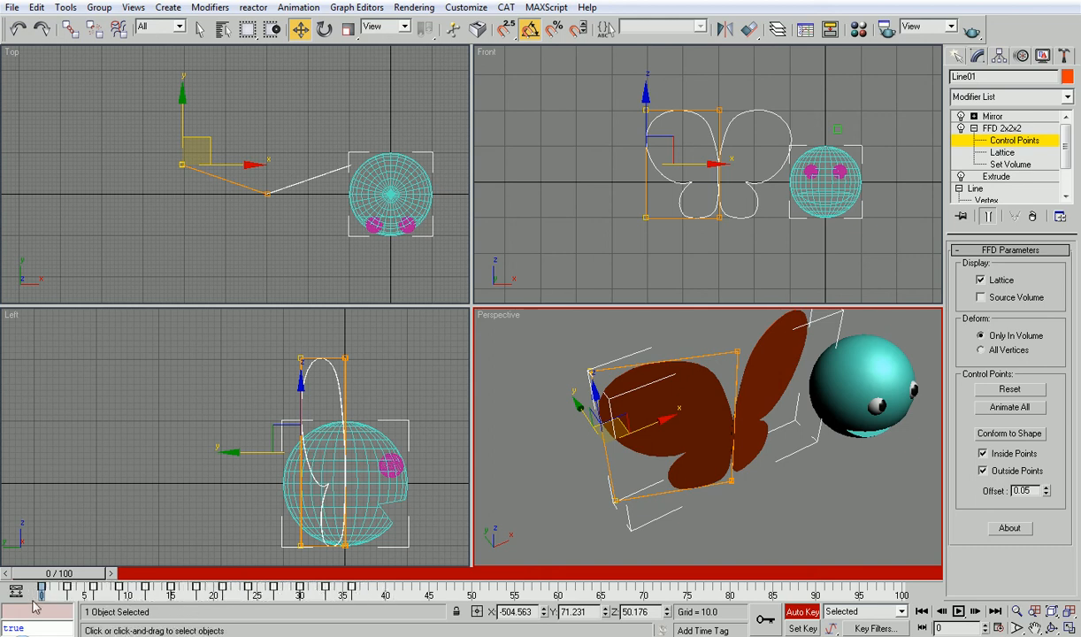
left_click_drag(41, 594, 355, 613, "shift")
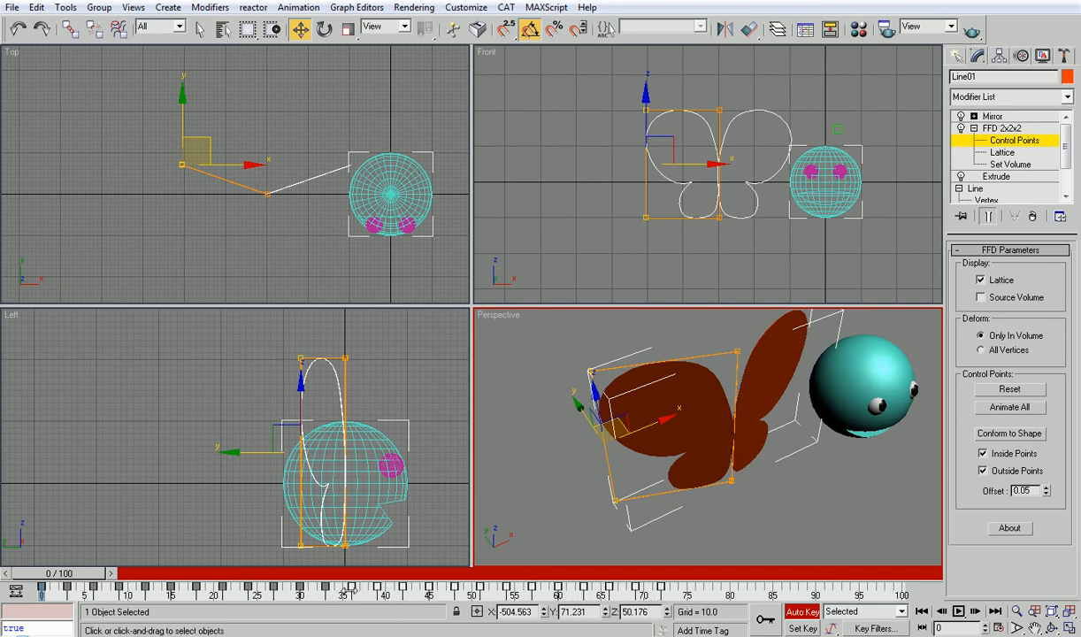
left_click_drag(352, 597, 687, 597, "shift")
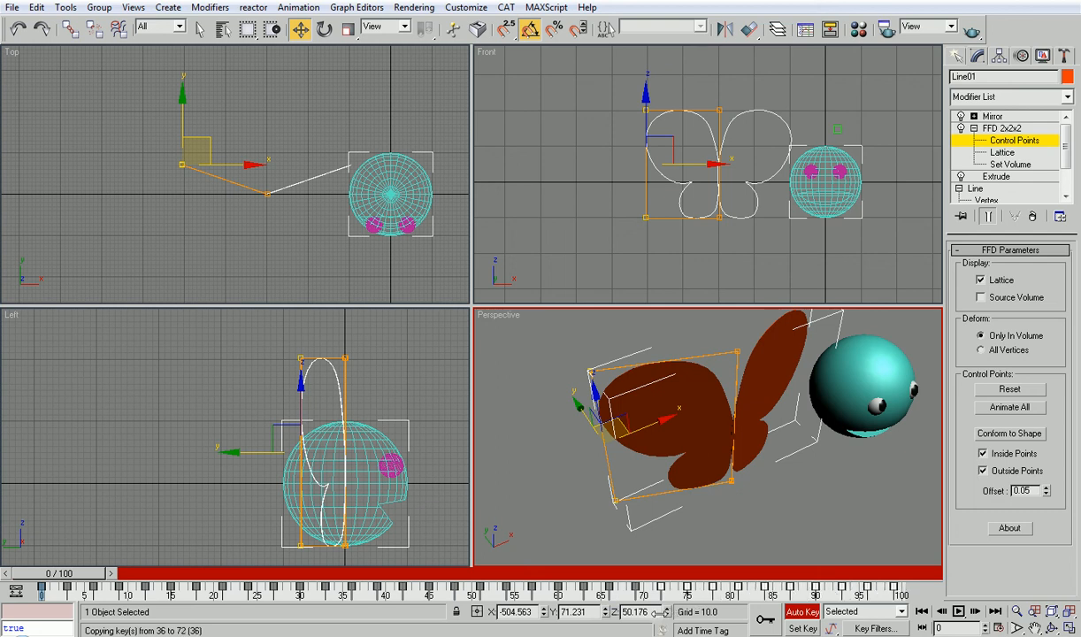
key("n")
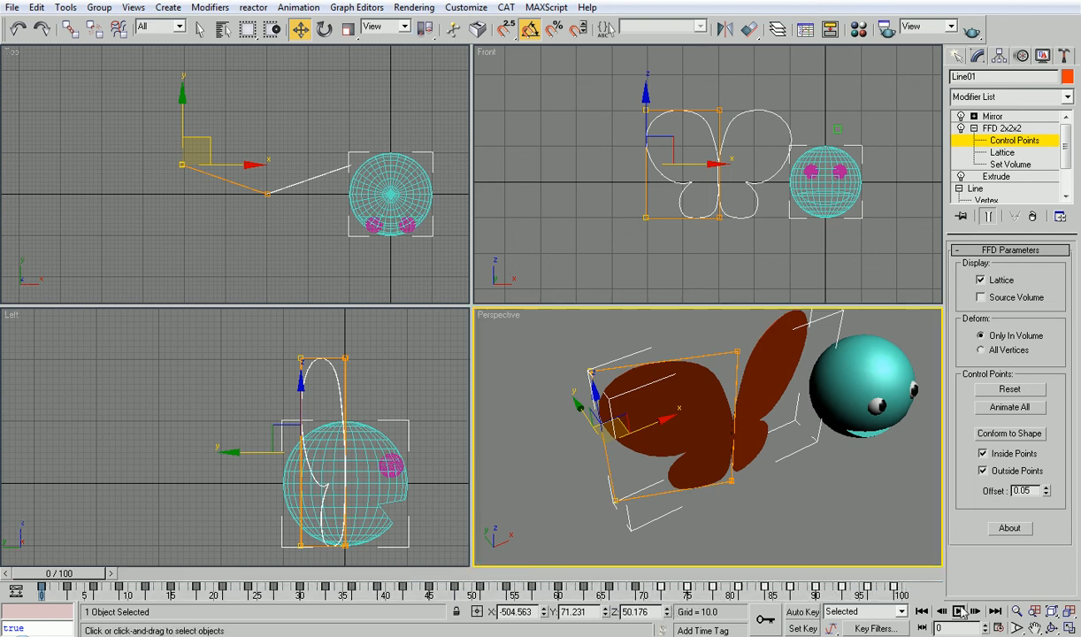
Play the flap once, stop at frame 0 and return the FFD 2x2x2 lattice to its top level
left_click(960, 612)
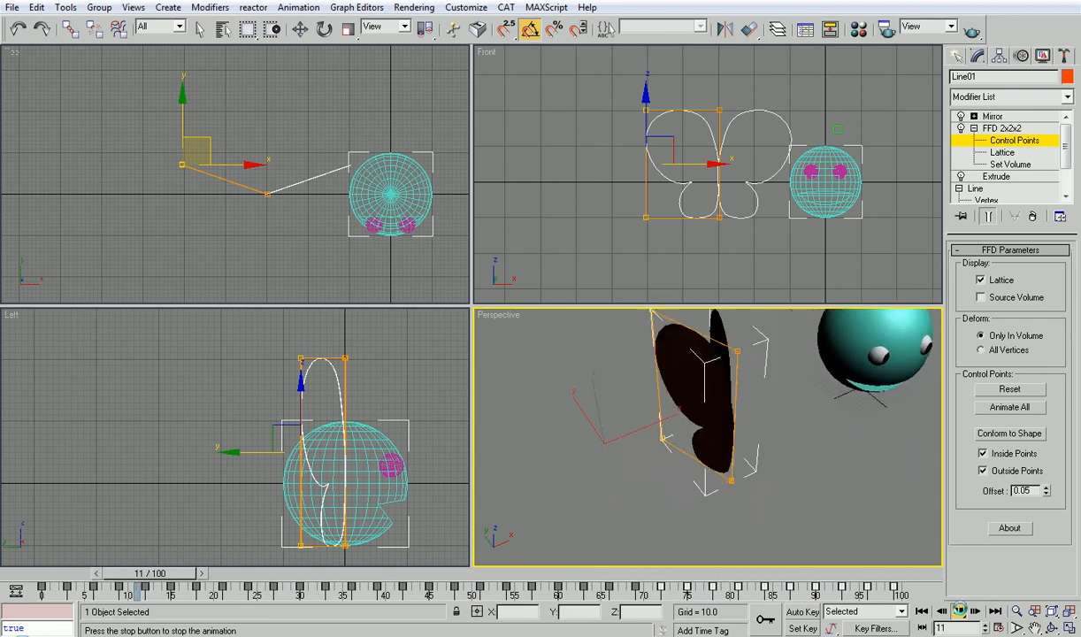
left_click(960, 612)
left_click(921, 611)
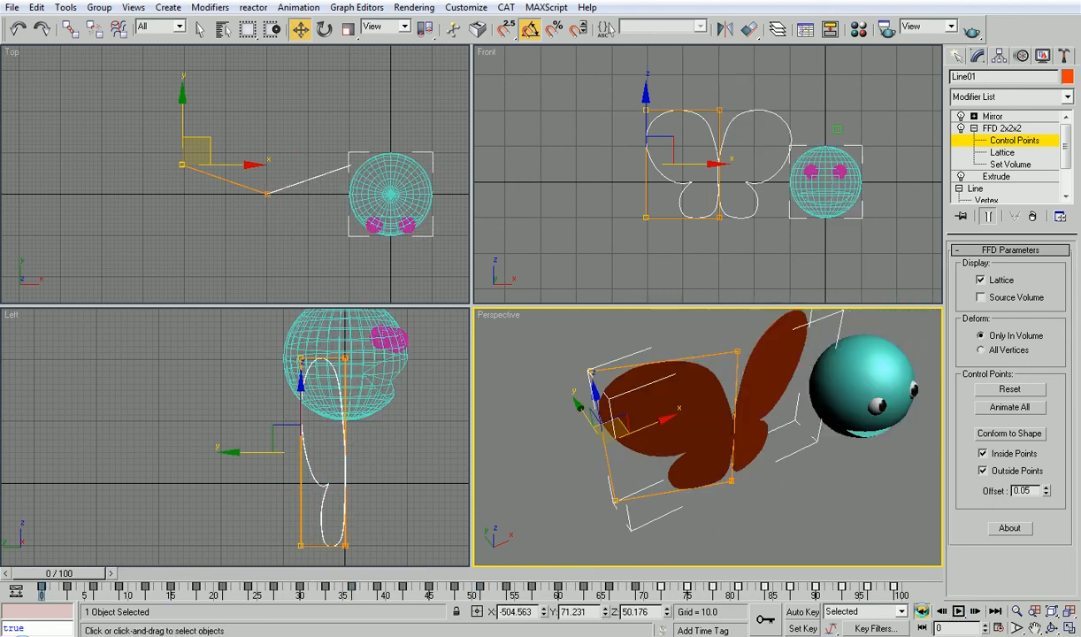
left_click(1001, 142)
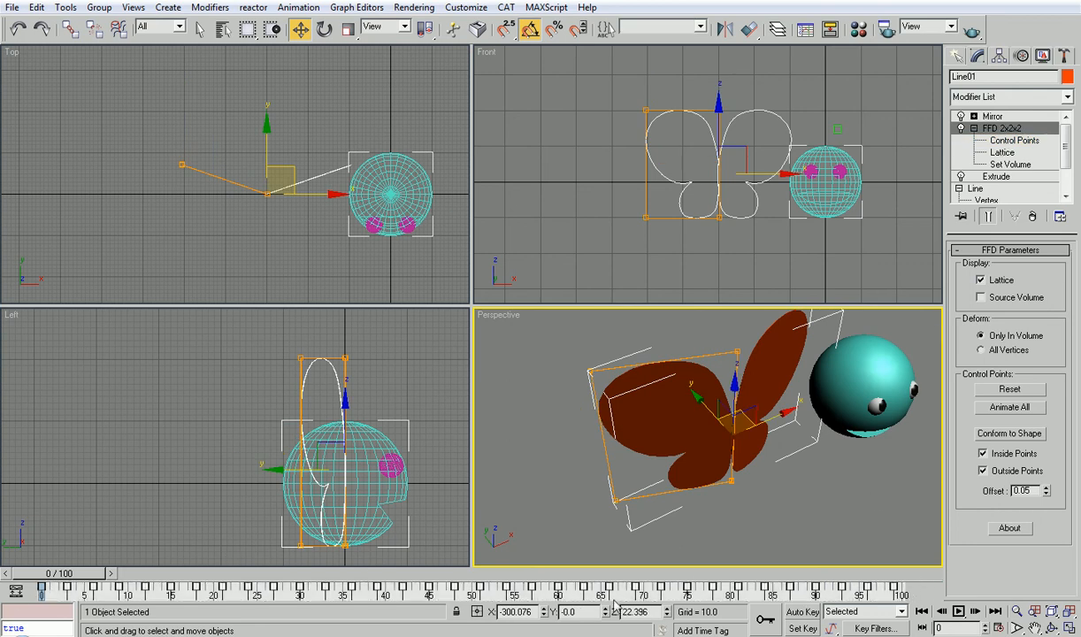
Show the Selection Range bar and squeeze the flap keys into a shorter range, checking playback
right_click(645, 598)
mouse_move(692, 552)
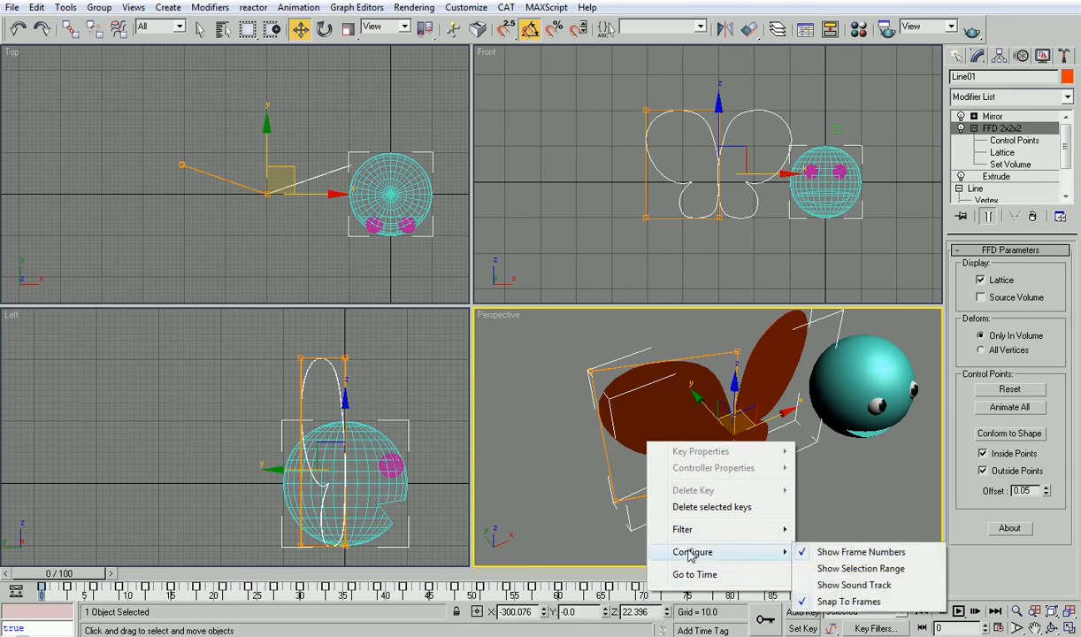
left_click(841, 568)
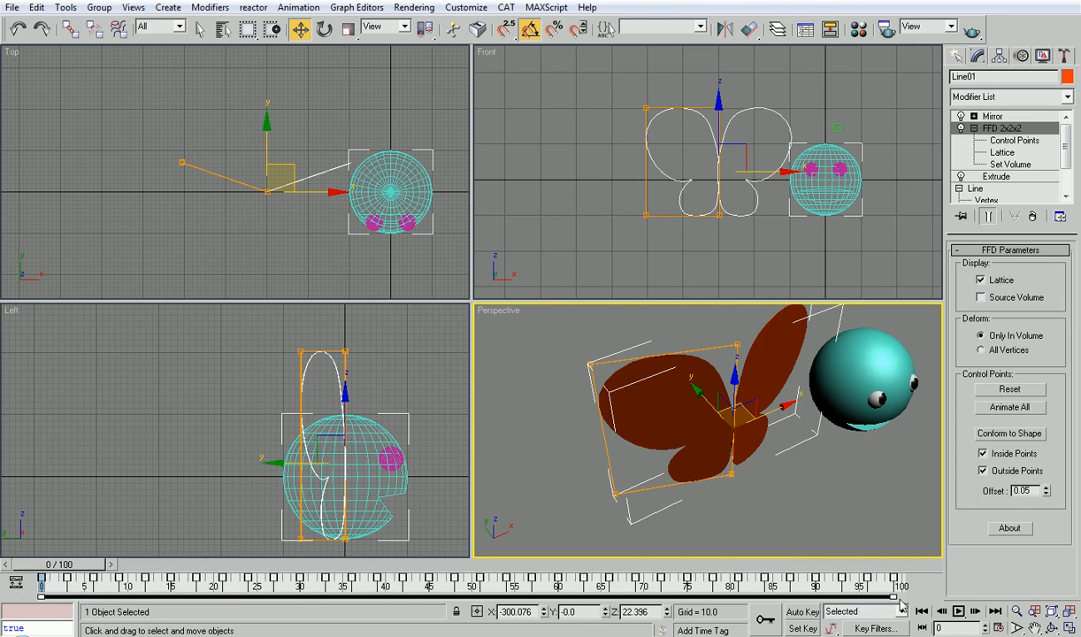
left_click_drag(895, 598, 600, 600)
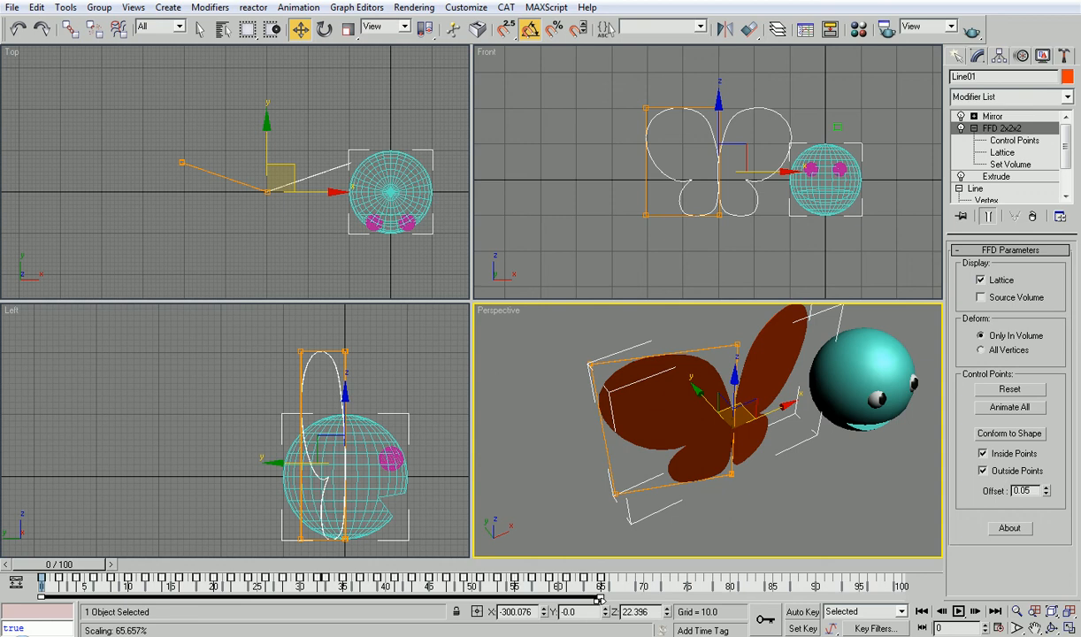
left_click(958, 611)
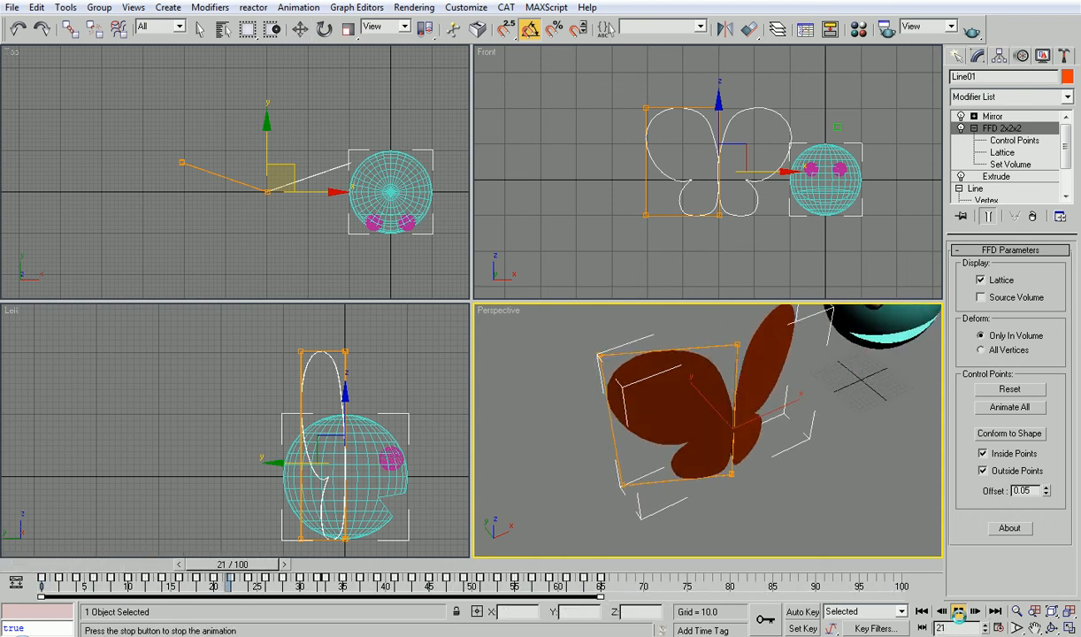
left_click(959, 612)
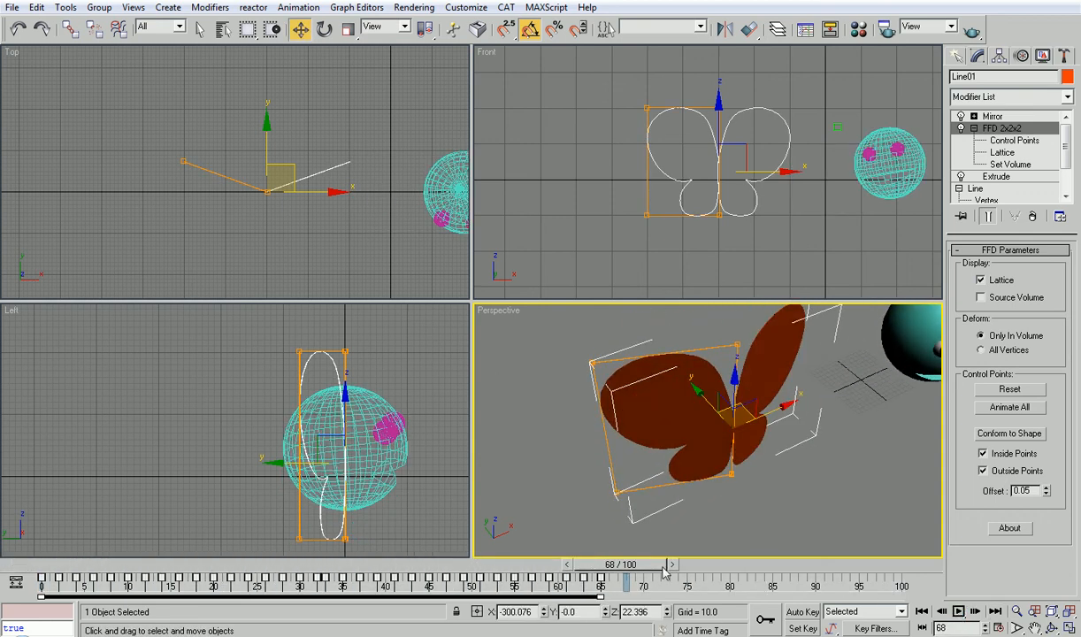
Compress the keys toward frame 0 and shift-copy them to fill the timeline to frame 100, then preview
left_click_drag(601, 595, 507, 598)
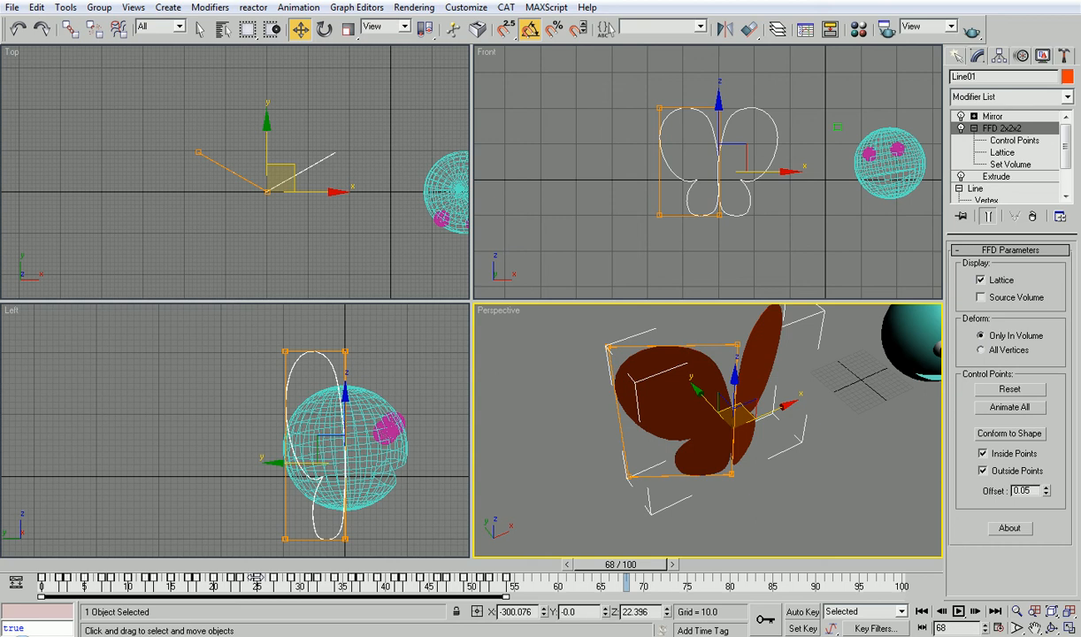
left_click_drag(255, 579, 730, 603, "shift")
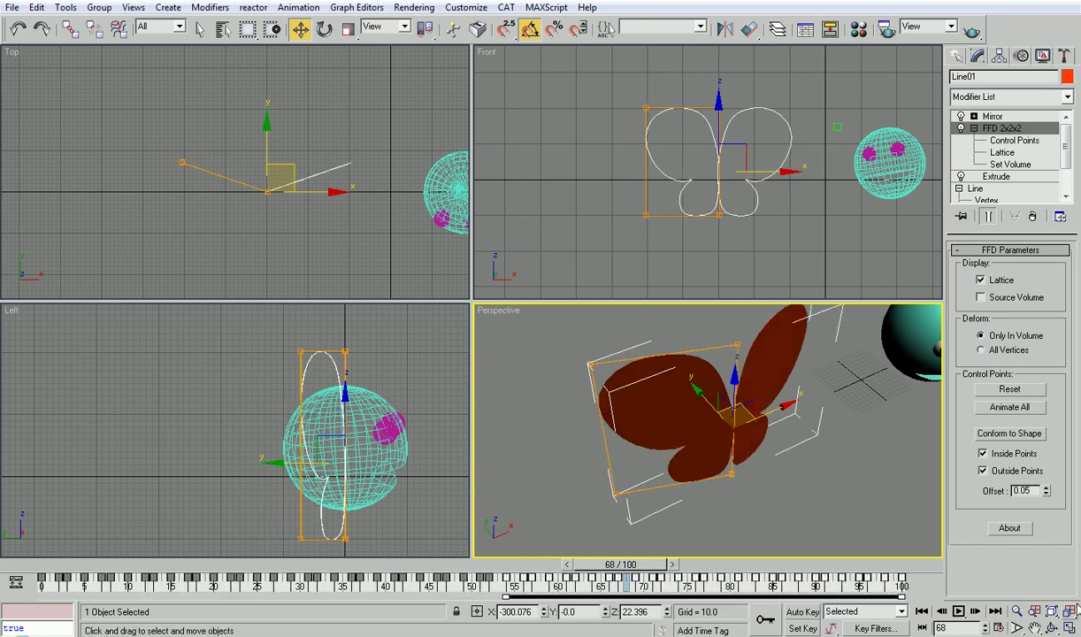
left_click(957, 611)
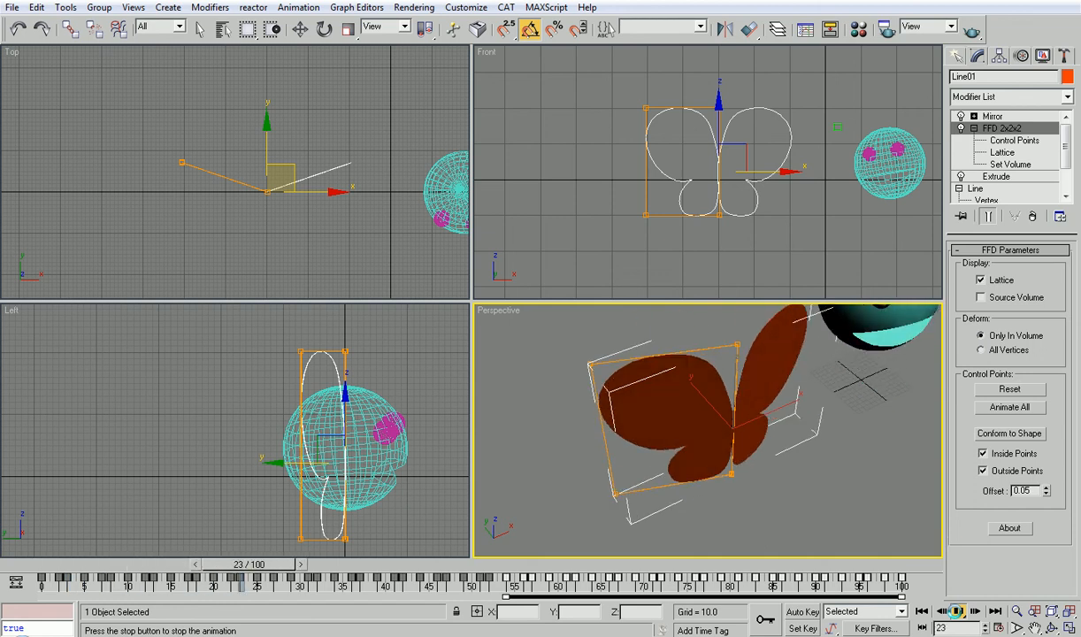
left_click(957, 611)
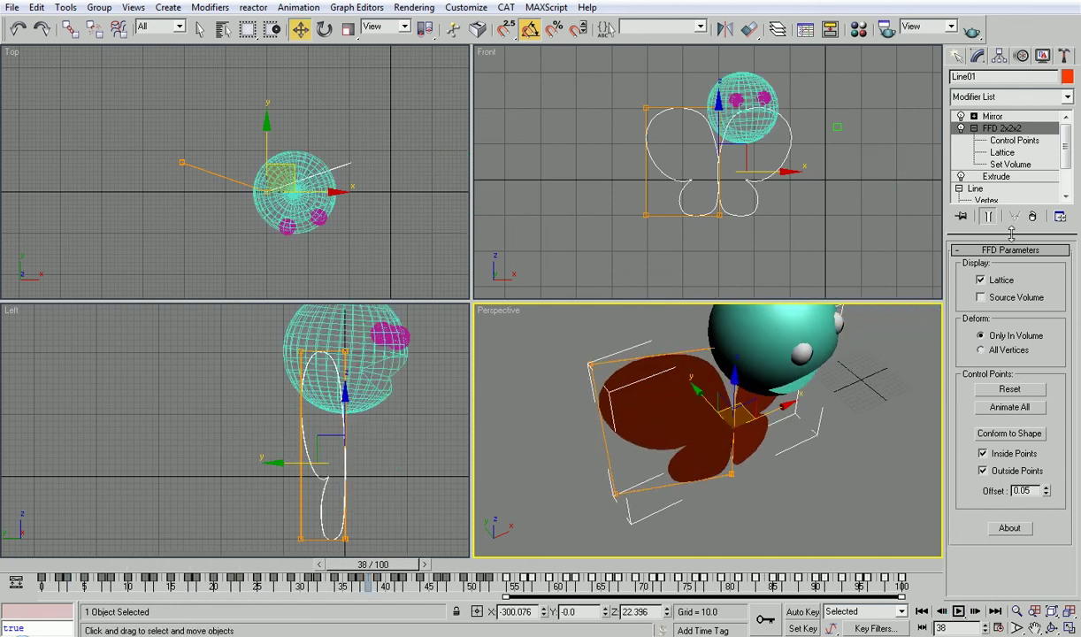
At frame 0, move the wings onto the sphere head in the Front and maximized Left views
left_click(957, 57)
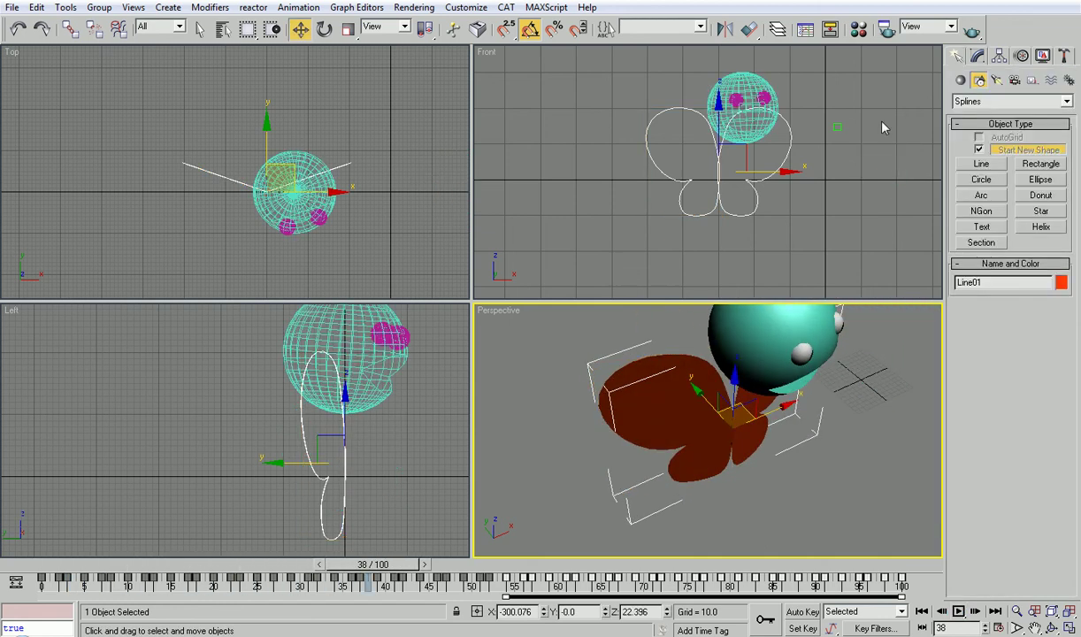
left_click(922, 611)
left_click_drag(743, 150, 849, 150)
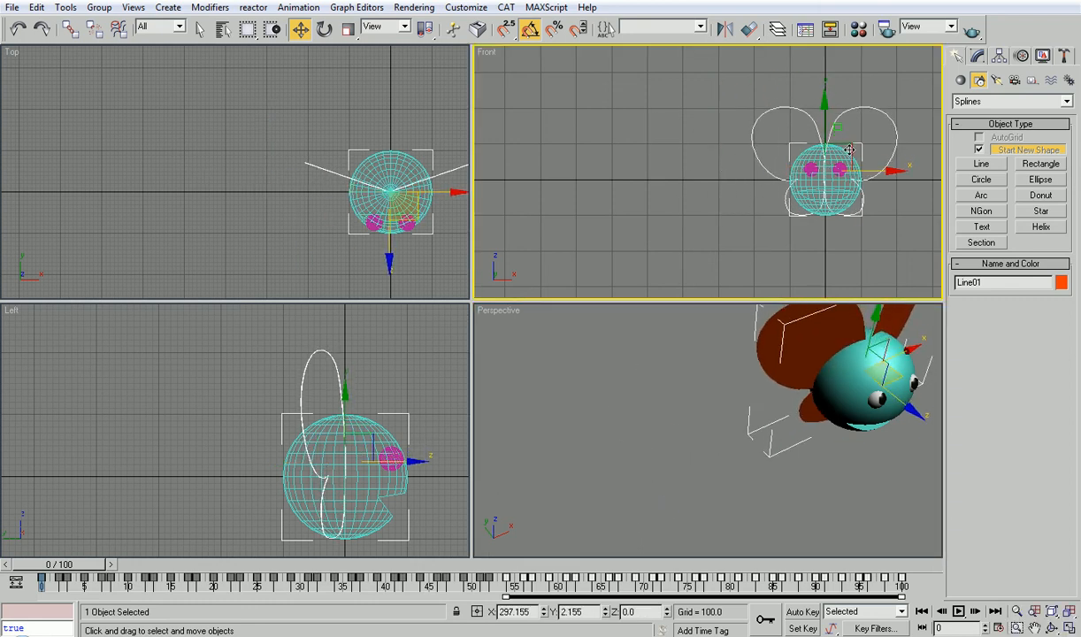
right_click(329, 340)
key("alt+w")
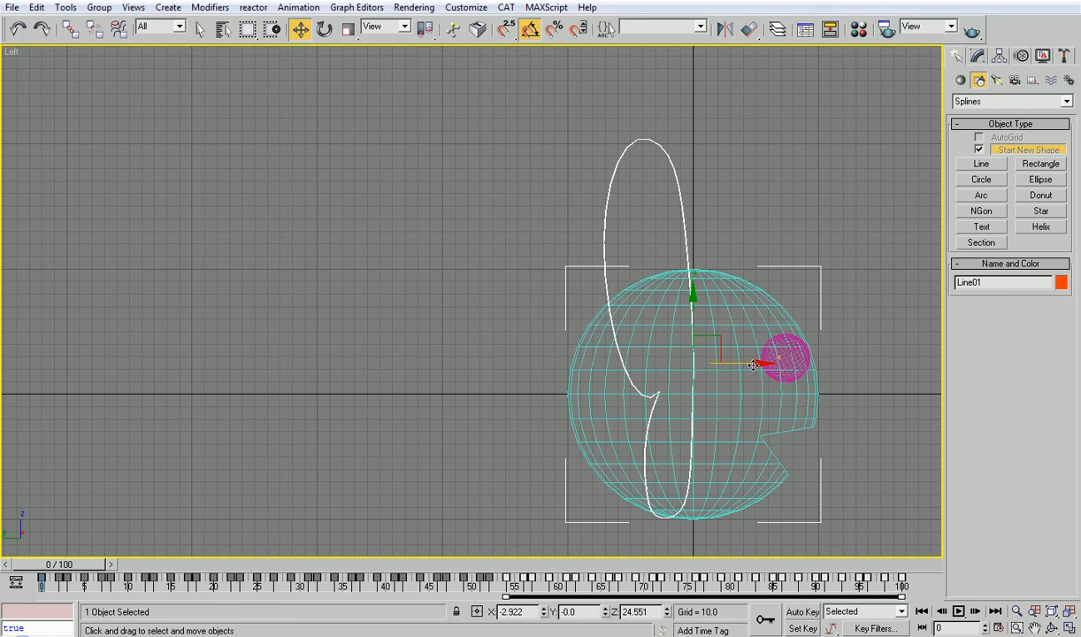
left_click_drag(752, 365, 631, 364)
Restore the four-view layout, maximize Perspective and orbit around the wings and head
key("alt+w")
right_click(782, 448)
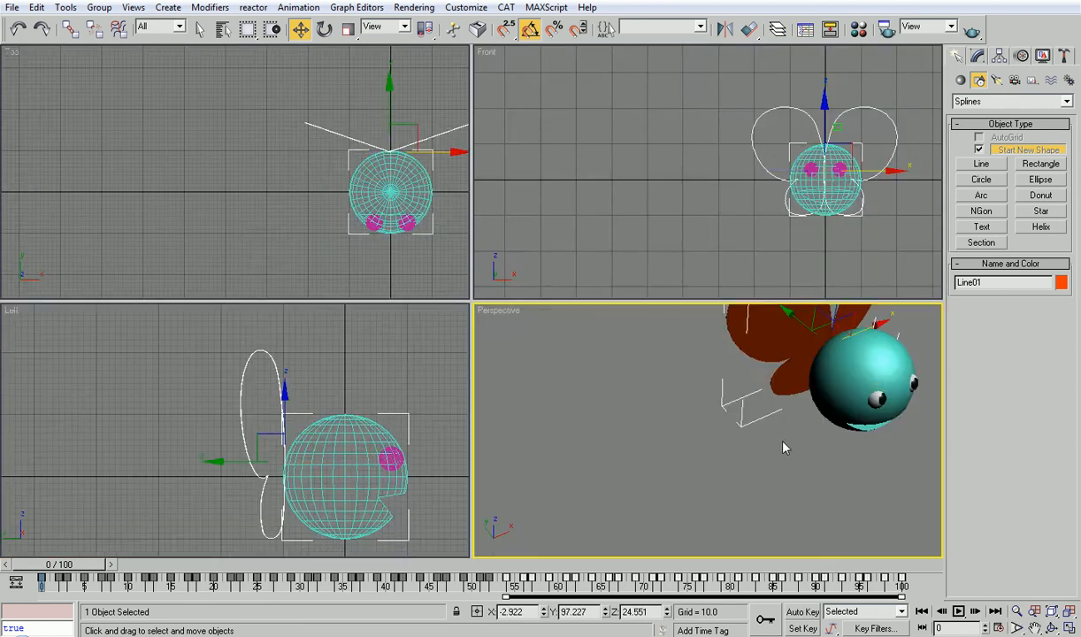
key("alt+w")
mouse_move(743, 434)
middle_mouse_down("alt")
mouse_move(816, 382)
mouse_move(715, 431)
middle_mouse_up("alt")
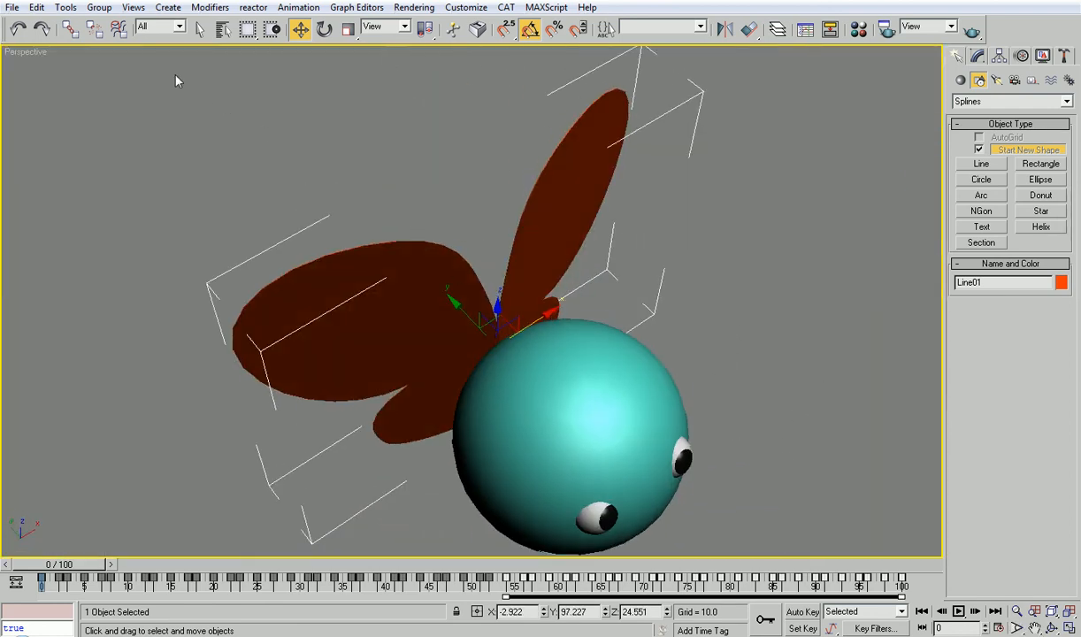
Link the wings to the sphere head with Select and Link, return to Move and clear the selection
left_click(71, 28)
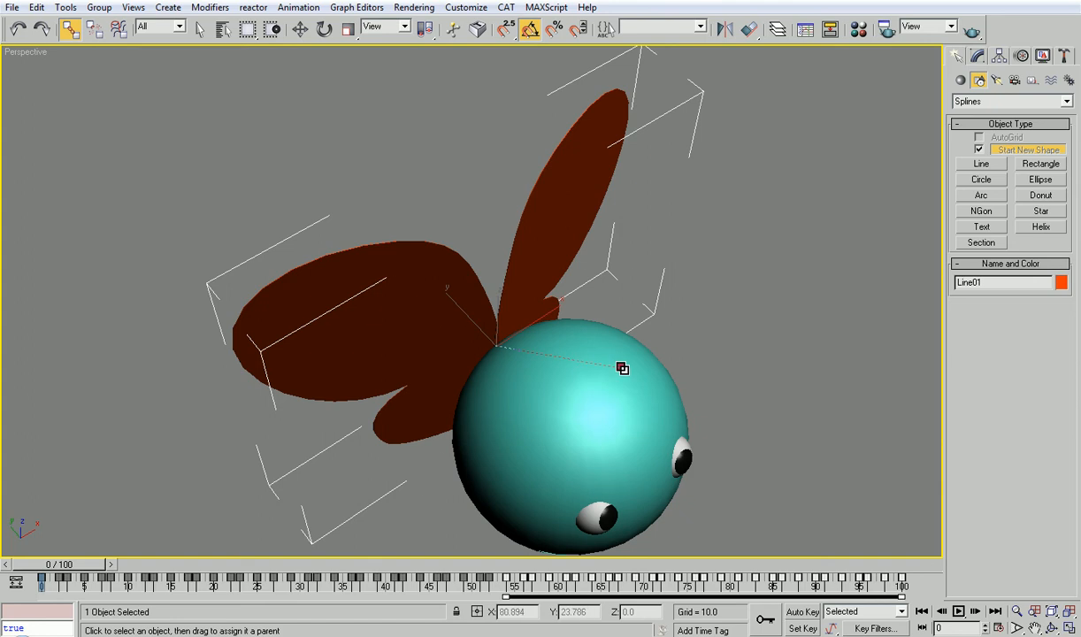
right_click(689, 319)
left_click(703, 331)
right_click(708, 349)
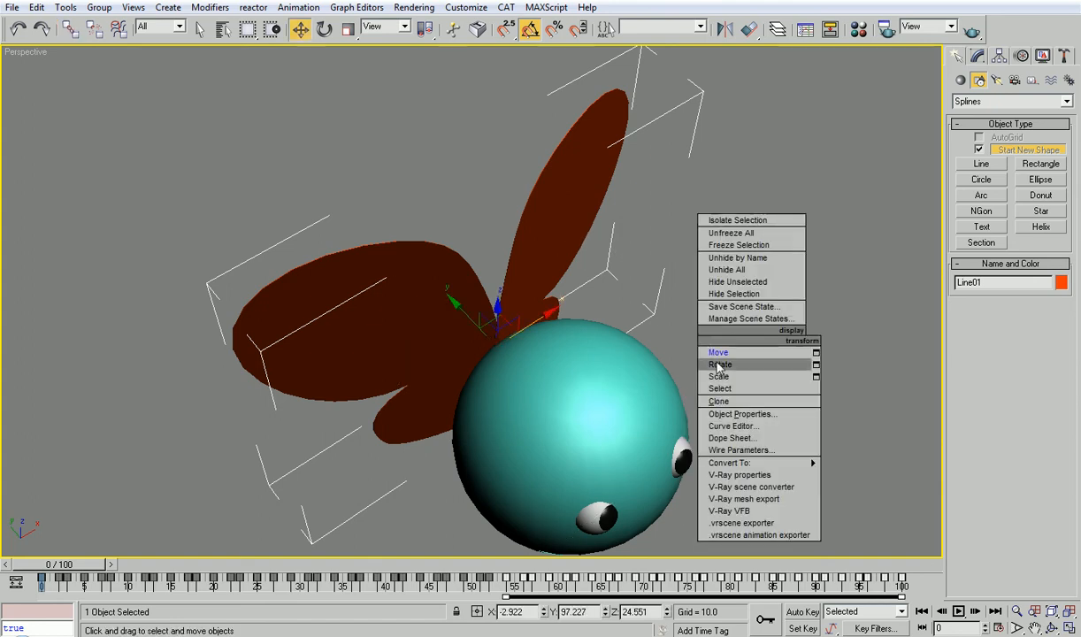
left_click(707, 365)
scroll(618, 277, "down", 3)
Orbit to face the butterfly and play to see the wings fly with the head
middle_click_drag(617, 277, 664, 308, "alt")
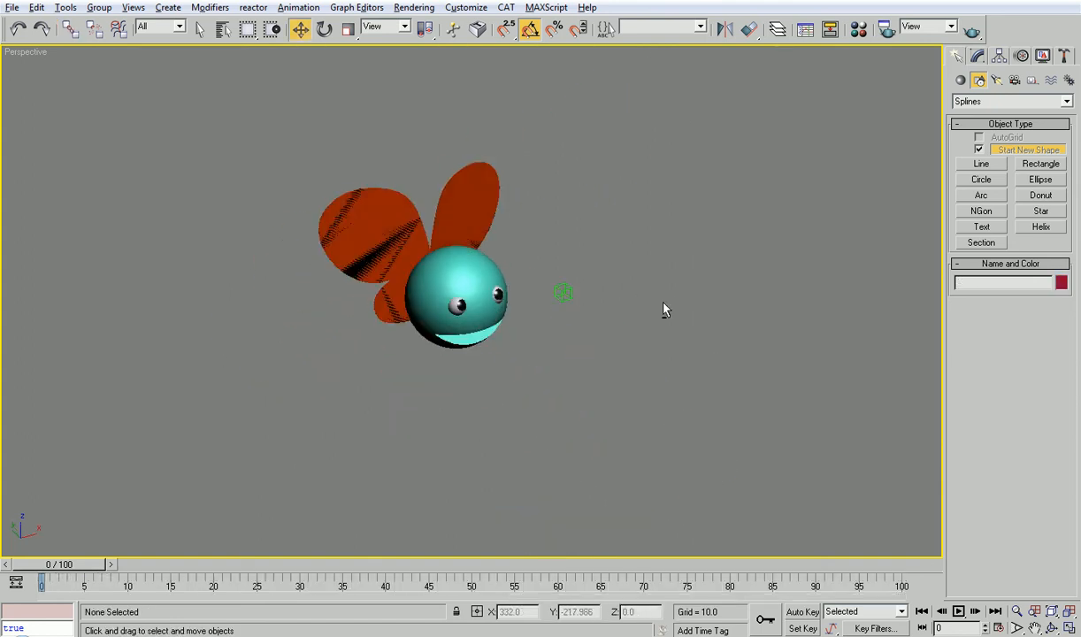
left_click(958, 612)
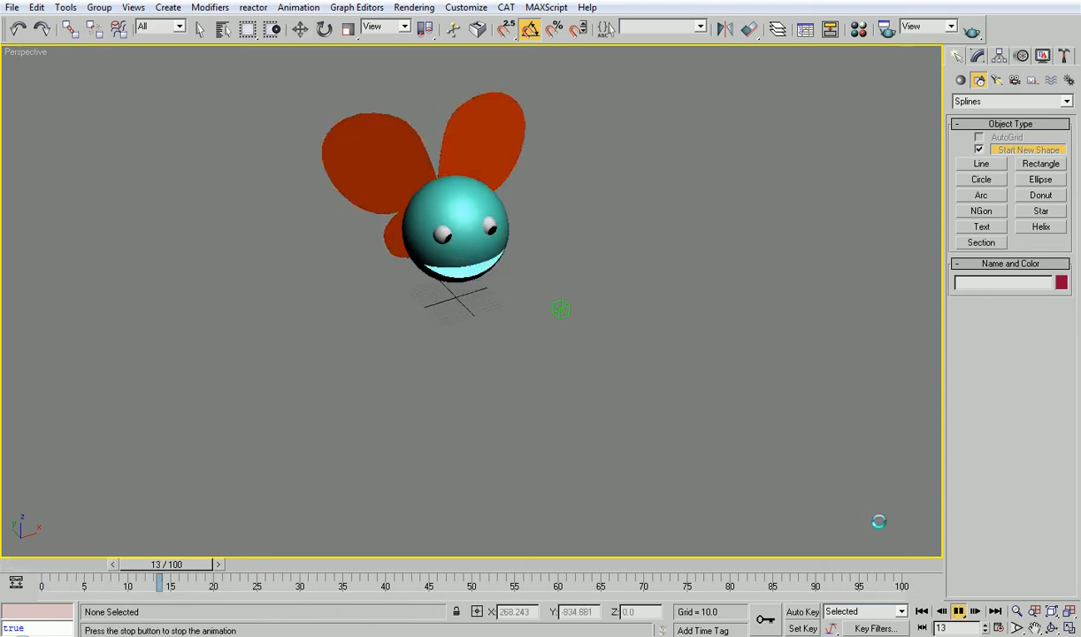